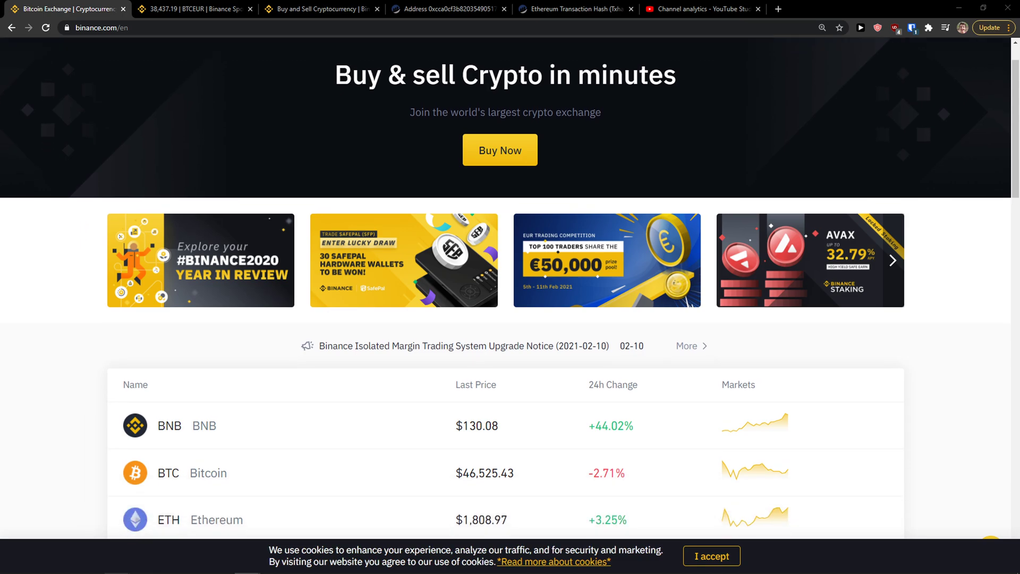
Go to Wallet Overview and open the Fiat and Spot wallet.
scroll(340, 381, "up", 1)
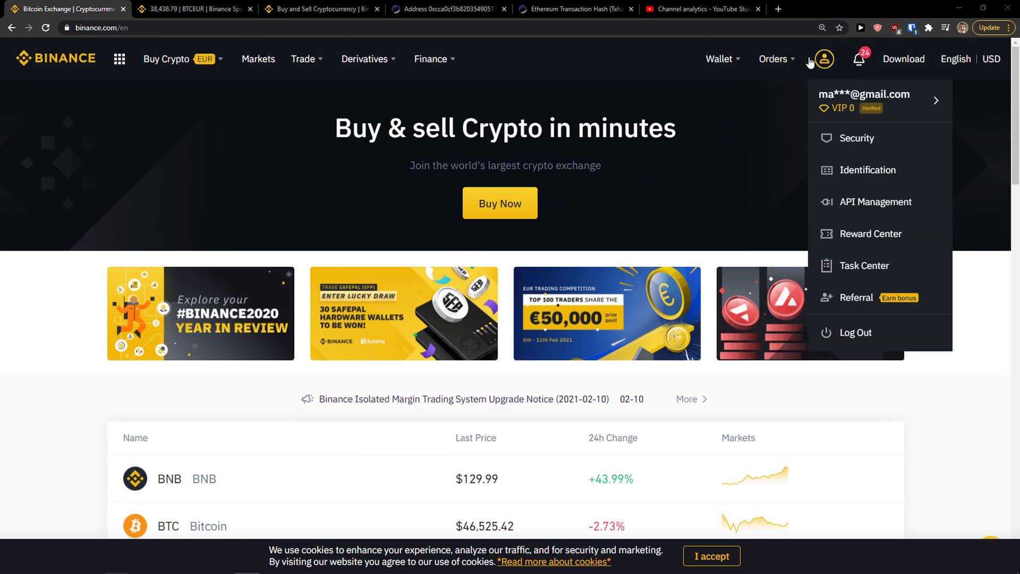
left_click(727, 92)
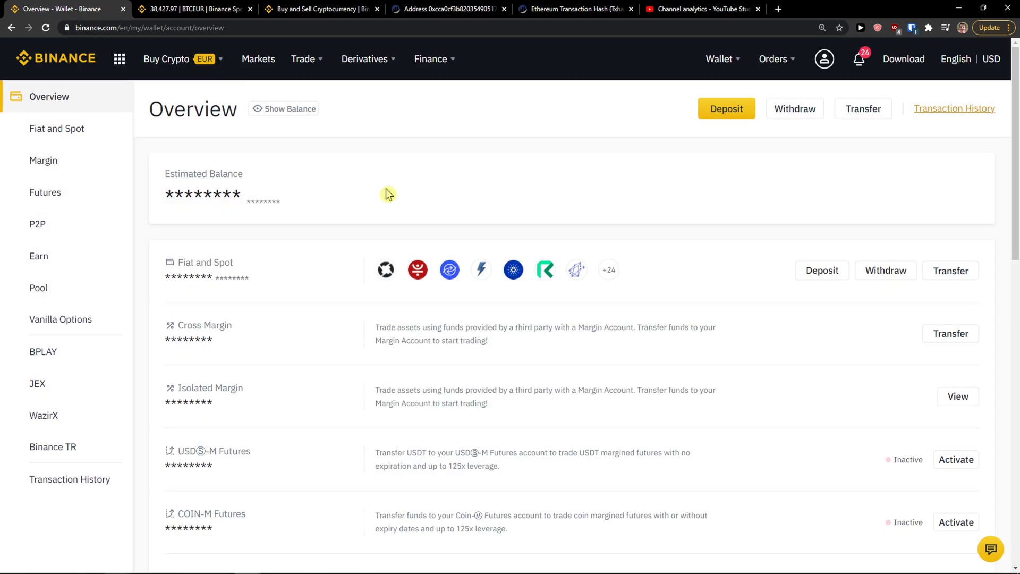
scroll(420, 242, "down", 1)
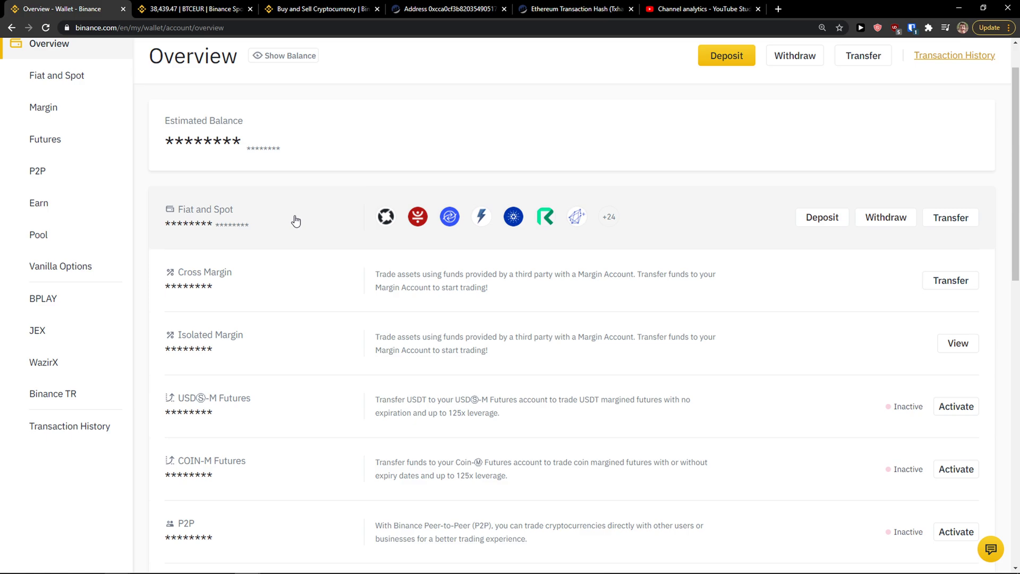
scroll(309, 250, "up", 1)
left_click(321, 282)
Find the BTC row in the coin list and start a BTC withdrawal.
scroll(348, 232, "down", 5)
scroll(316, 239, "down", 3)
scroll(313, 239, "up", 6)
scroll(302, 266, "down", 1)
scroll(308, 257, "up", 1)
scroll(260, 403, "down", 2)
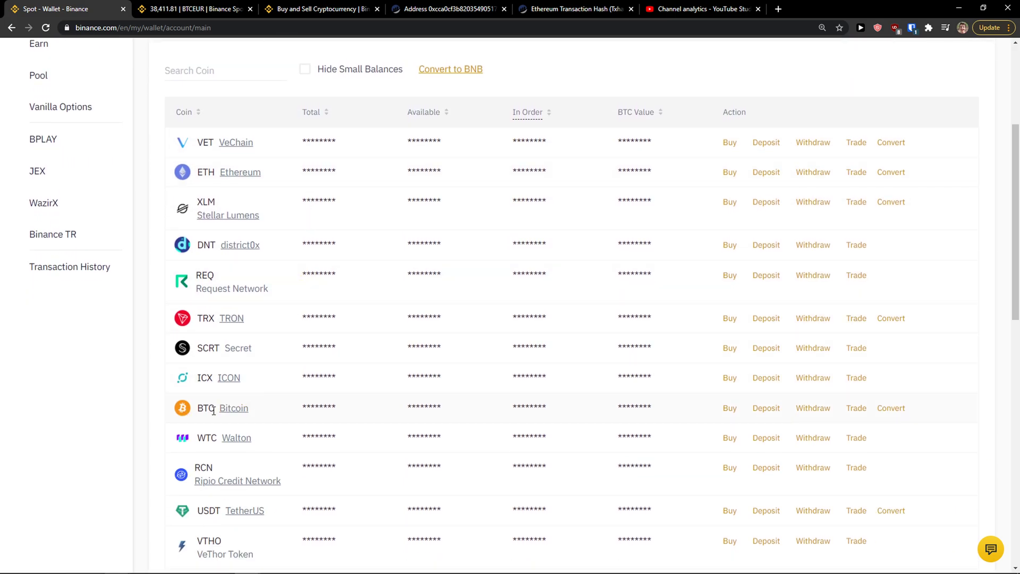
left_click_drag(211, 408, 672, 414)
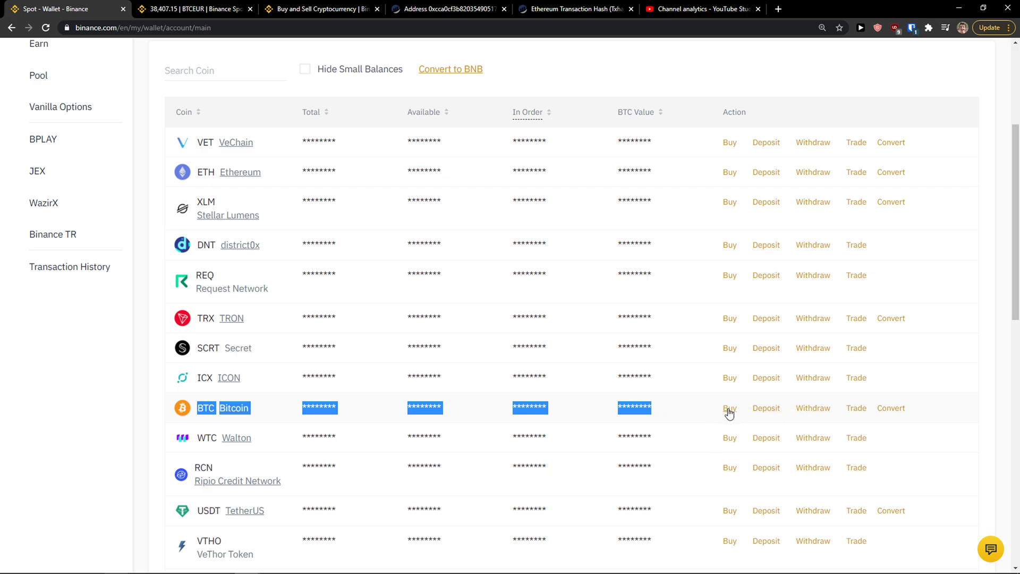
left_click(794, 404)
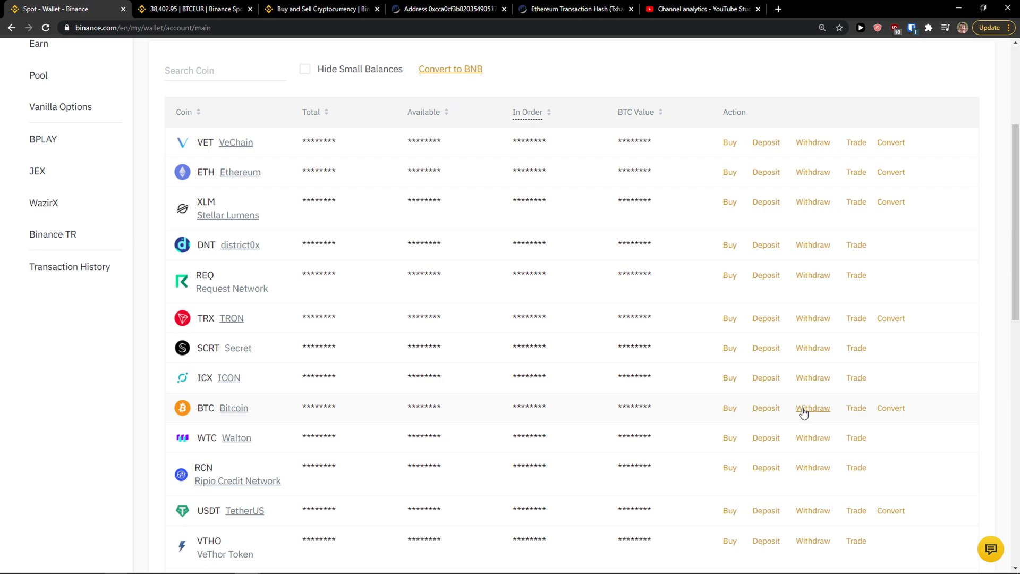
left_click(803, 410)
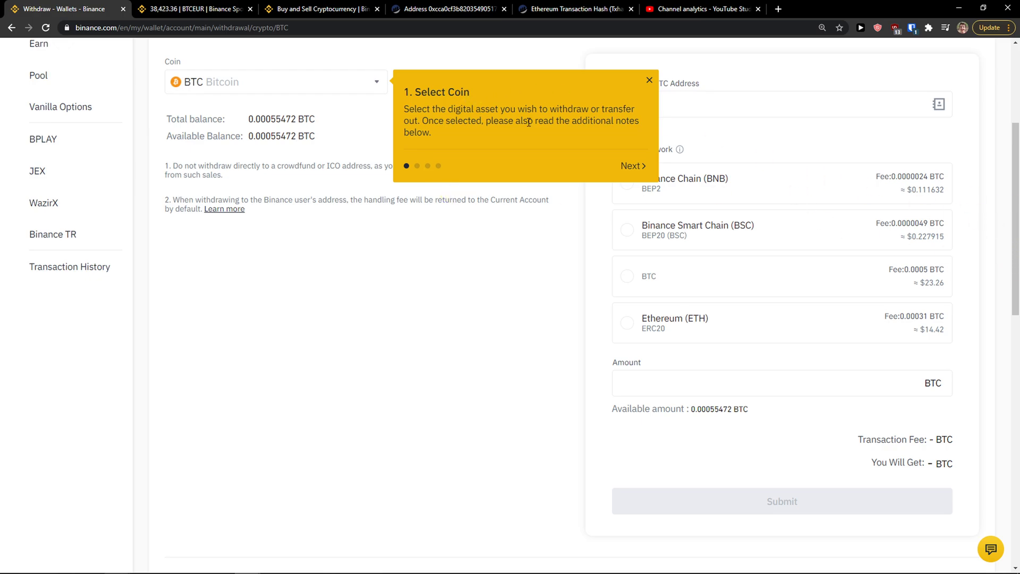
Read through the guide's address, network and amount tips, then dismiss the guide.
left_click(638, 169)
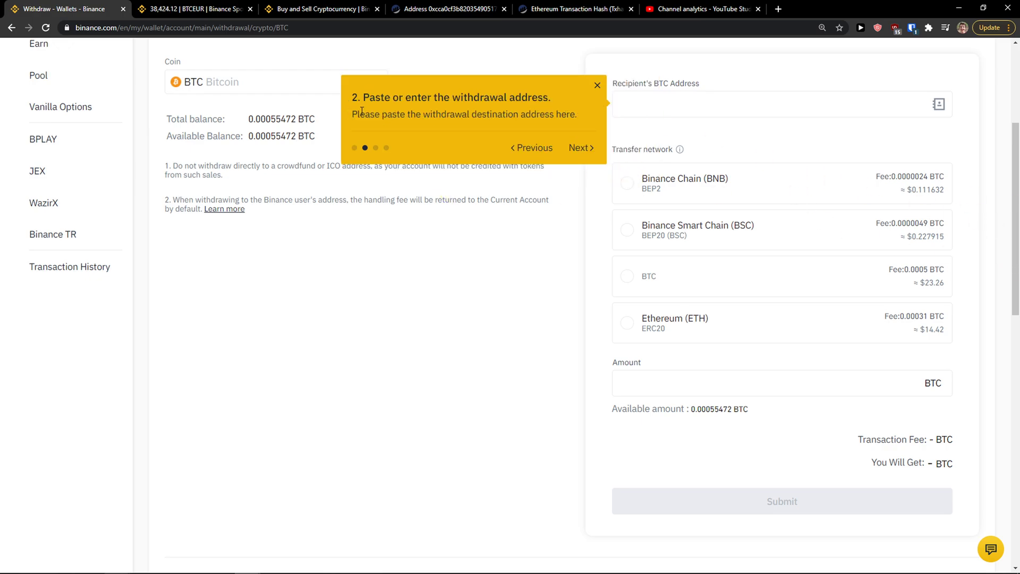
left_click_drag(409, 115, 562, 121)
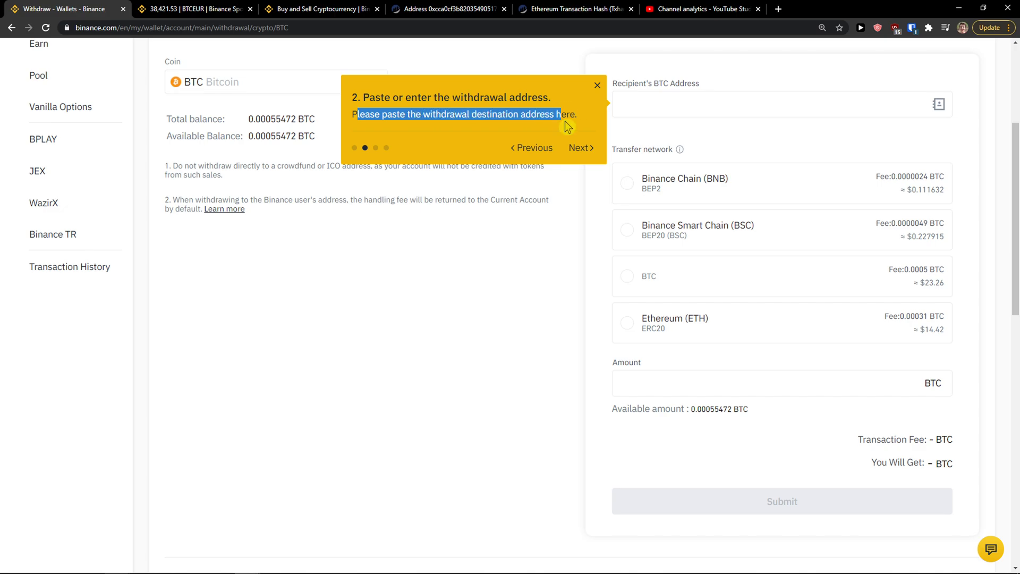
left_click(584, 151)
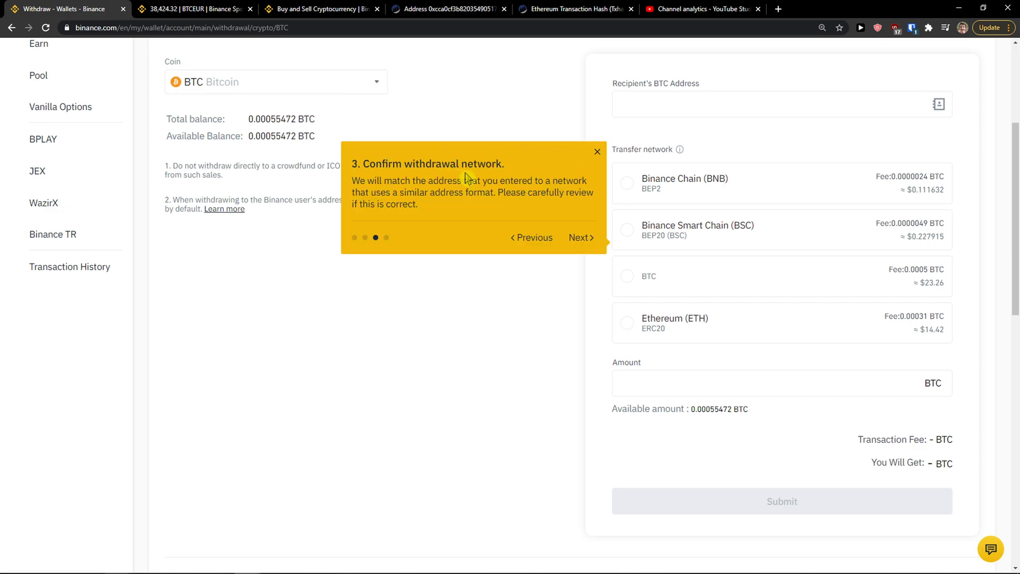
left_click_drag(339, 183, 429, 208)
left_click_drag(492, 204, 505, 202)
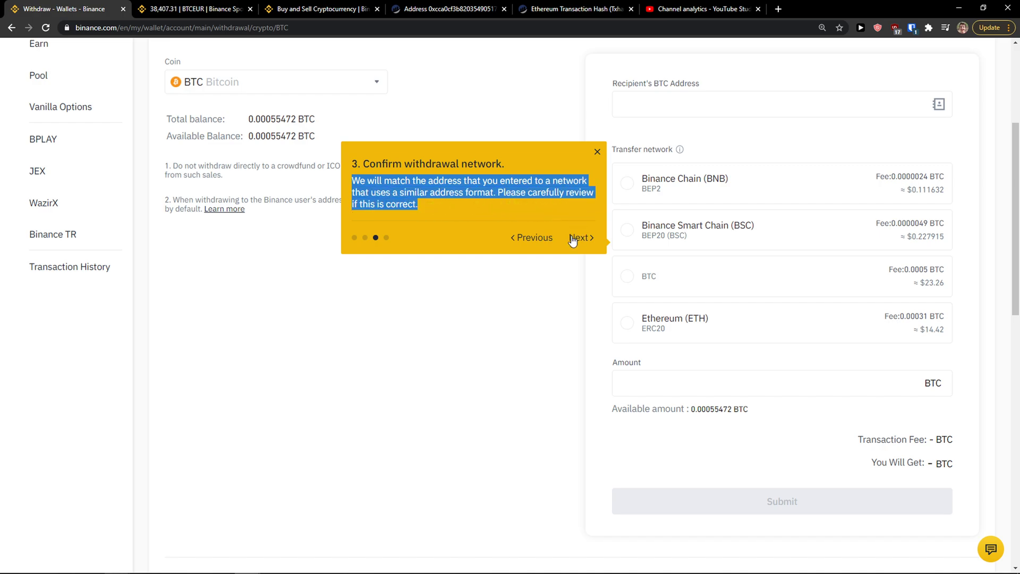
left_click(577, 237)
left_click_drag(363, 376, 583, 437)
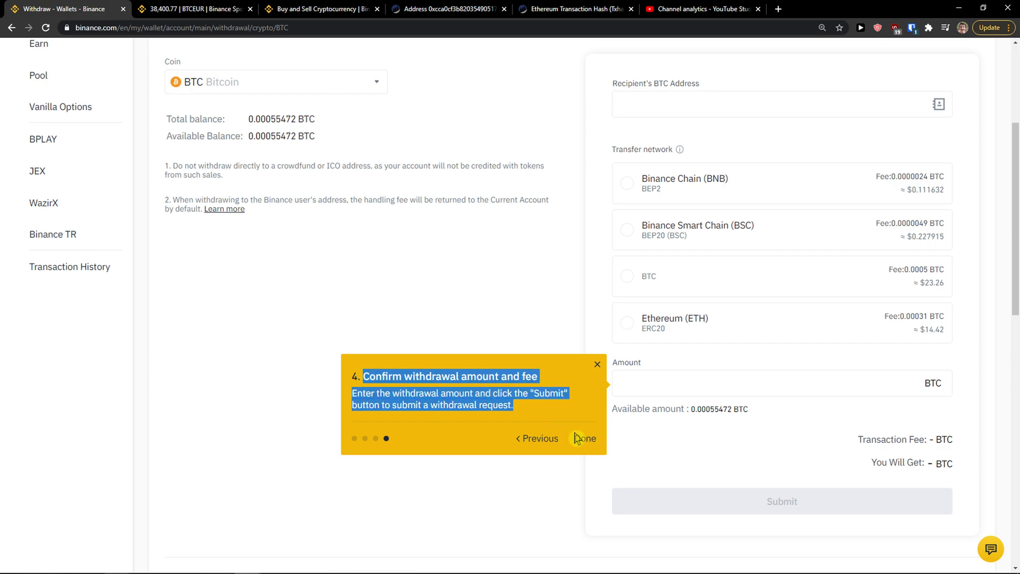
left_click(579, 438)
left_click(583, 439)
scroll(327, 259, "up", 4)
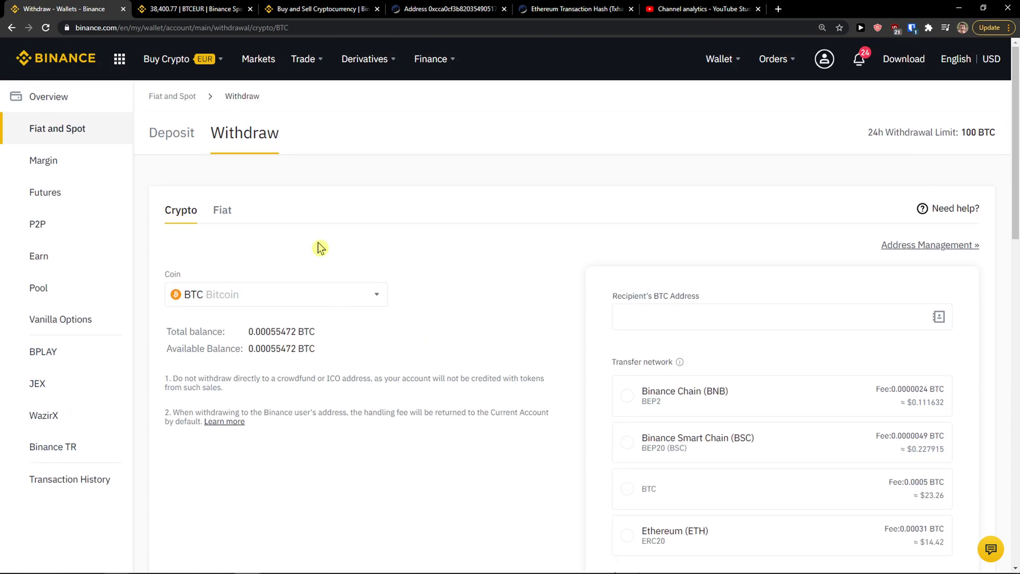
left_click(270, 295)
scroll(460, 347, "down", 2)
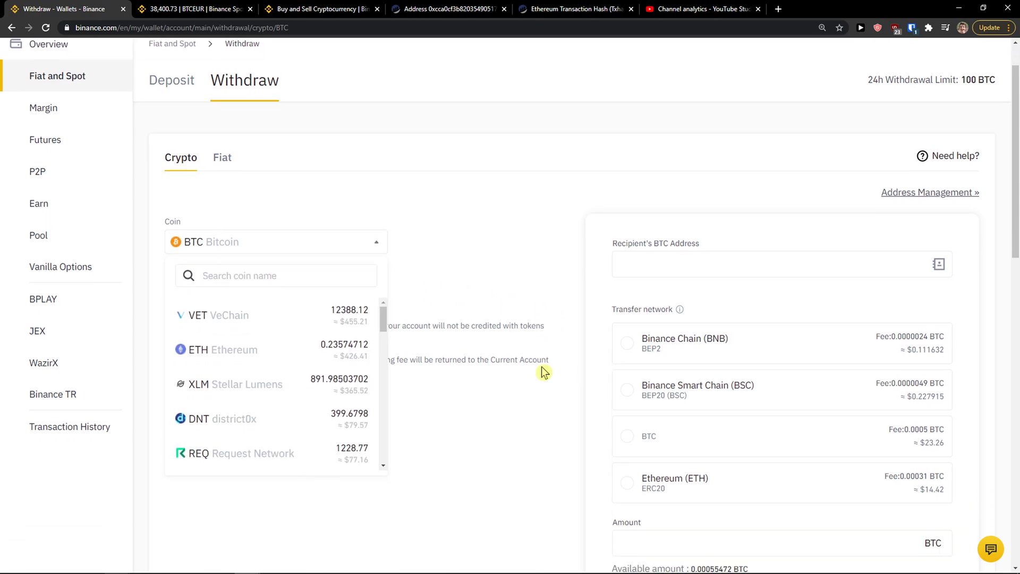
left_click(267, 219)
scroll(264, 298, "down", 2)
scroll(273, 312, "up", 2)
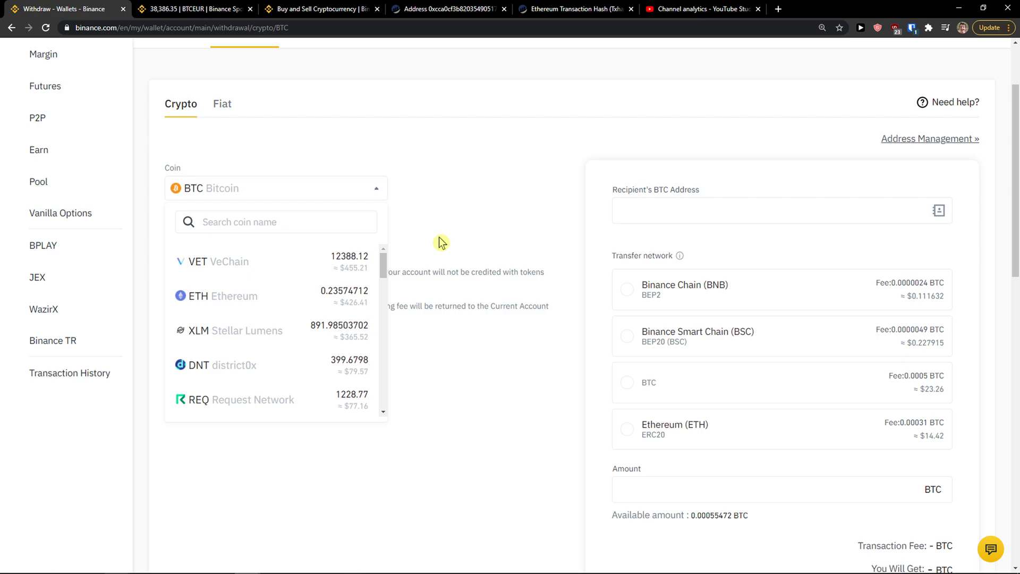
left_click(318, 198)
left_click(247, 197)
left_click(247, 197)
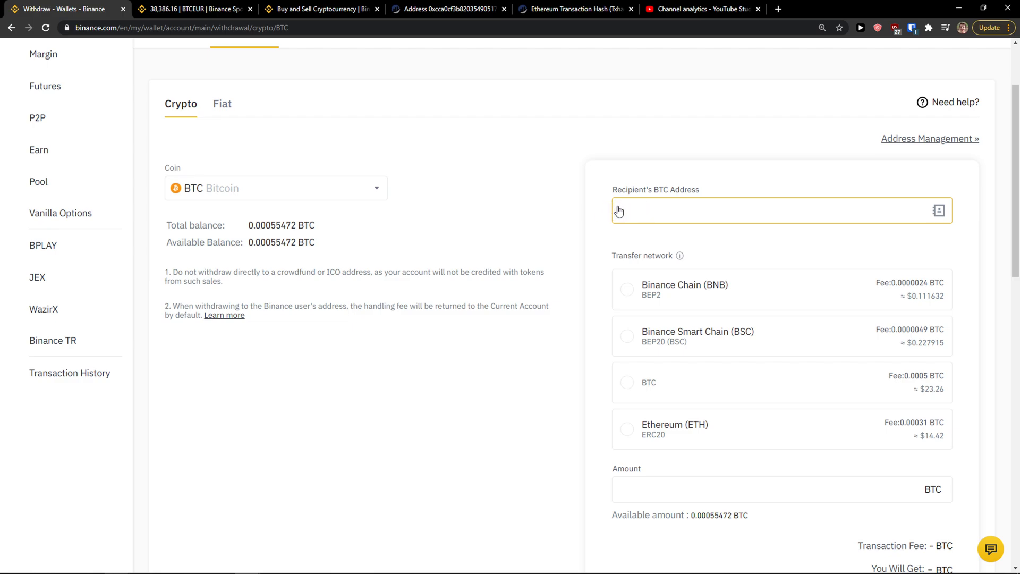
In a new tab, show Coinbase's Bitcoin receive address, then return to the Binance tab.
left_click(777, 9)
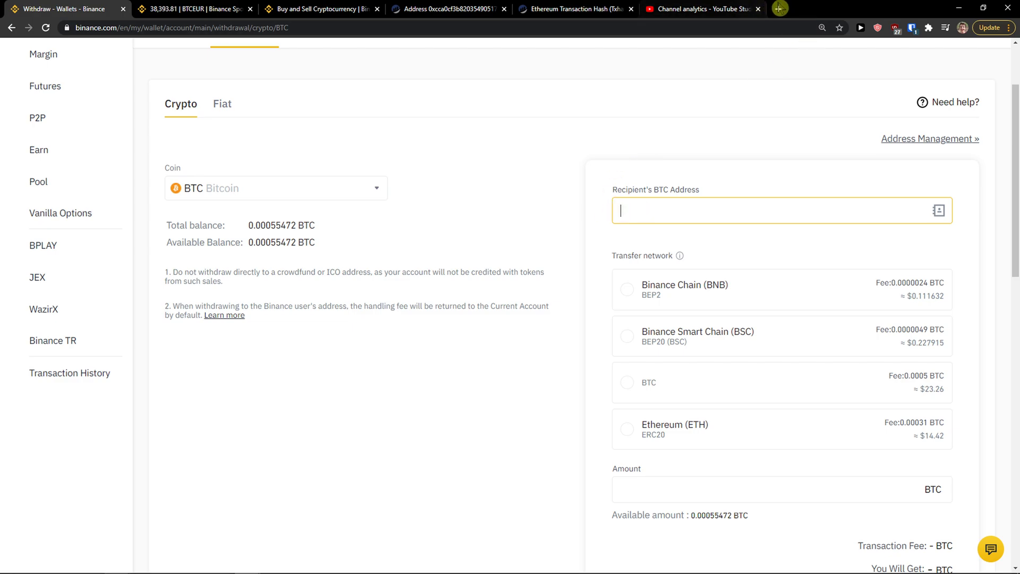
type("coinb")
key("Return")
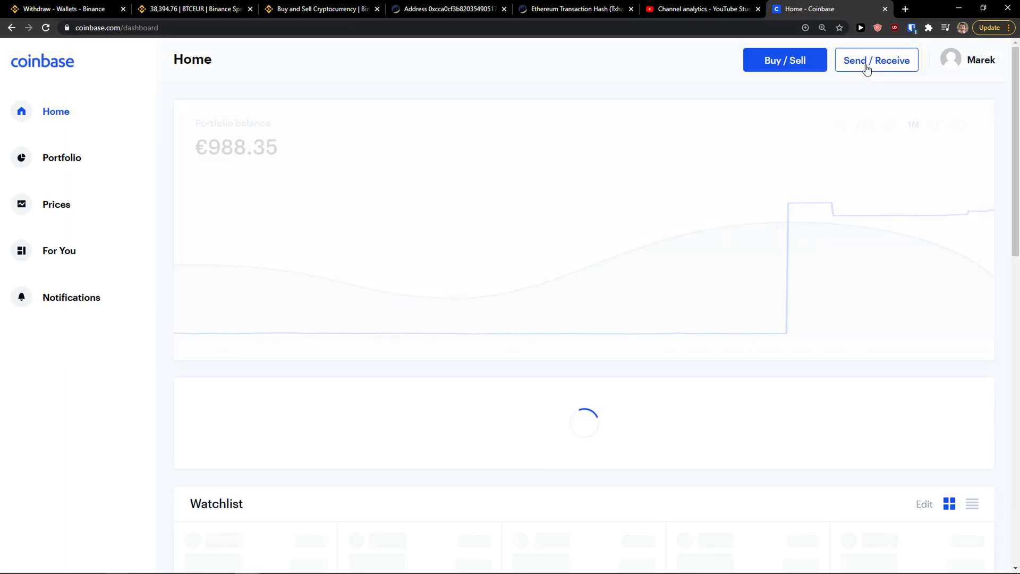
left_click(865, 68)
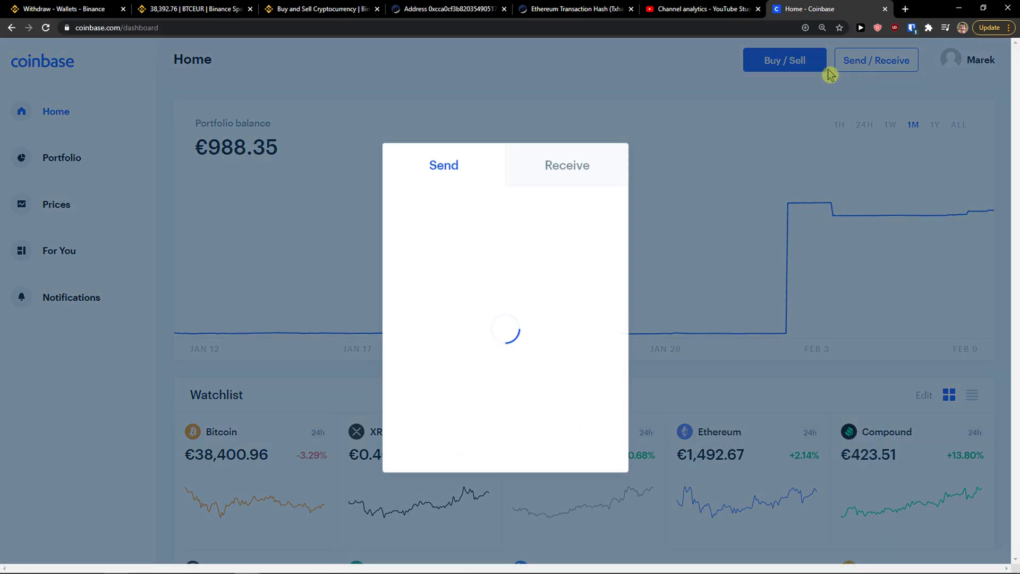
left_click(537, 170)
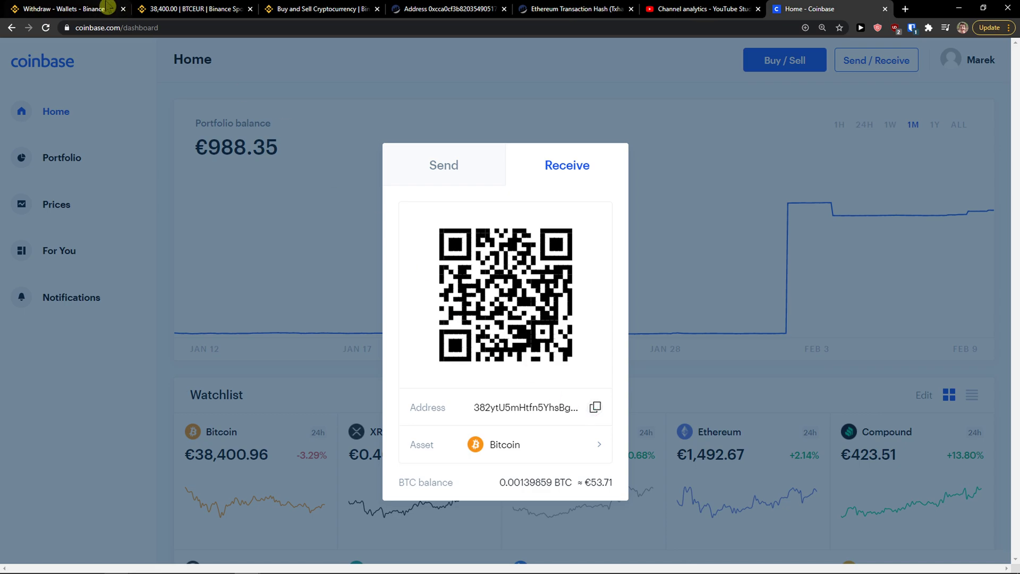
key("ctrl+1")
Paste the Coinbase Bitcoin address as recipient and check the BTC network-match message.
type("382ytU5mHtfn5YhsBg6MLdCaDr6aLs7vBP")
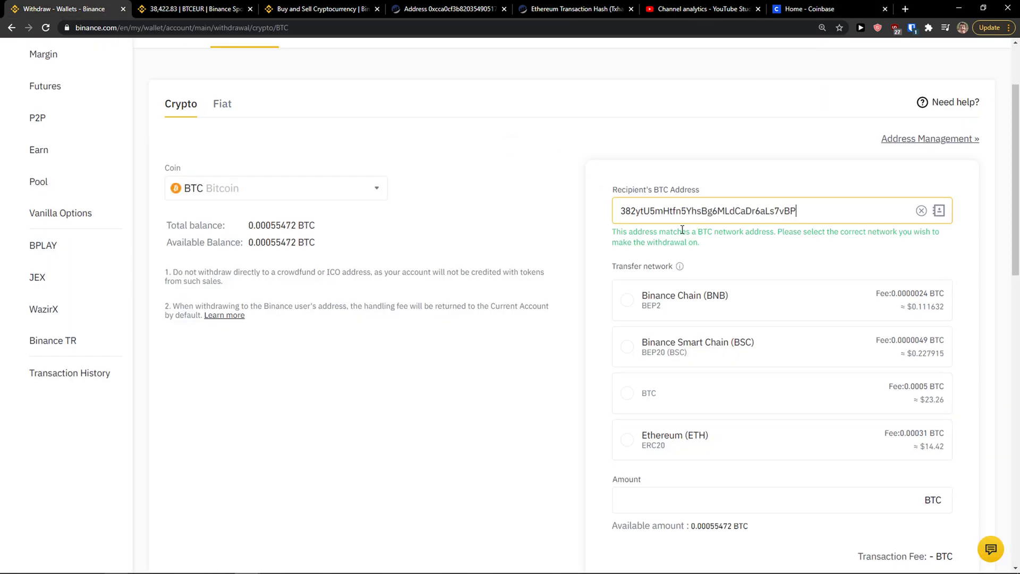
left_click_drag(618, 232, 726, 242)
scroll(727, 242, "down", 1)
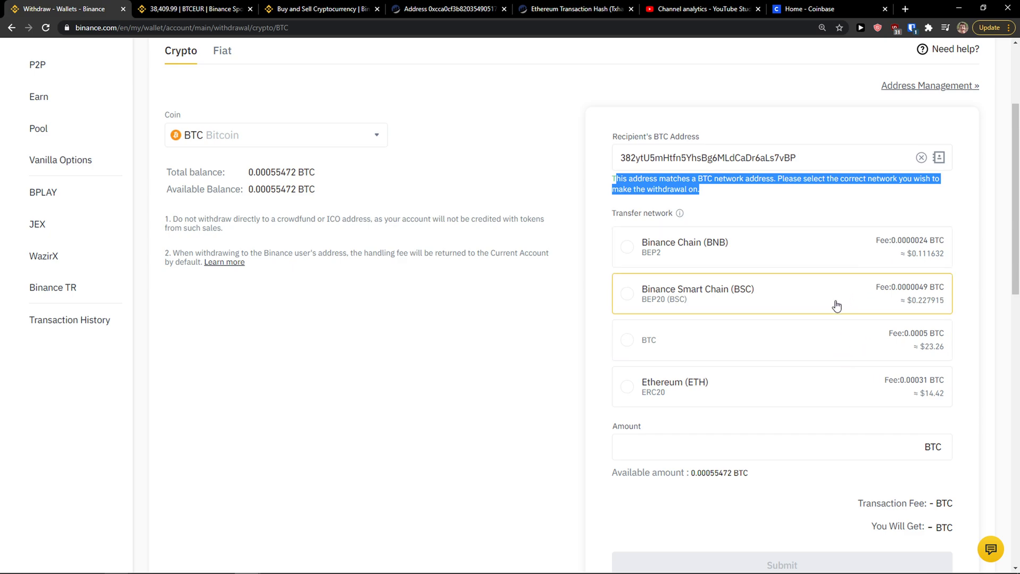
scroll(788, 353, "down", 2)
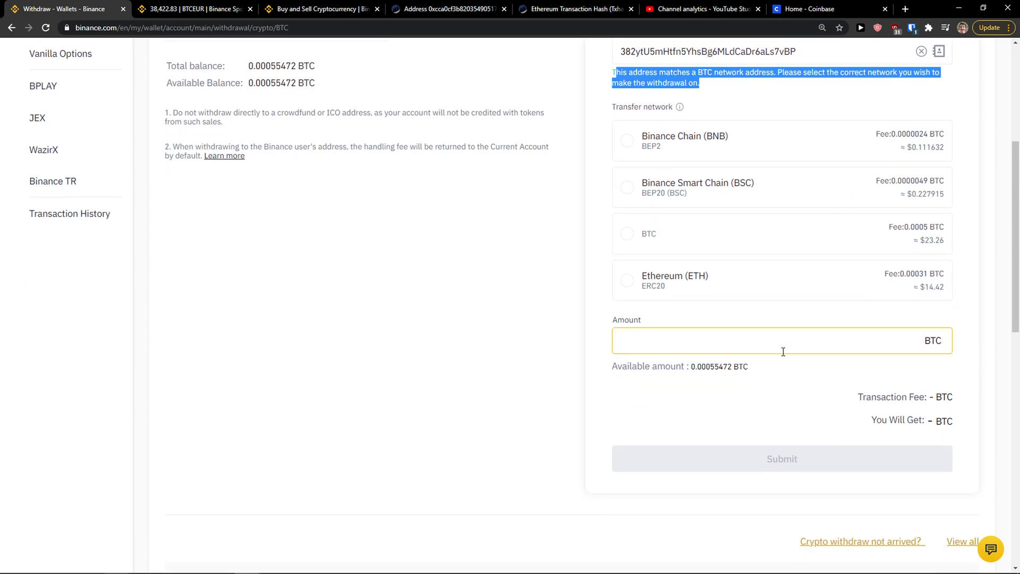
Try the BTC, BSC and BNB transfer networks, ending back on BTC.
left_click(750, 239)
scroll(749, 241, "up", 2)
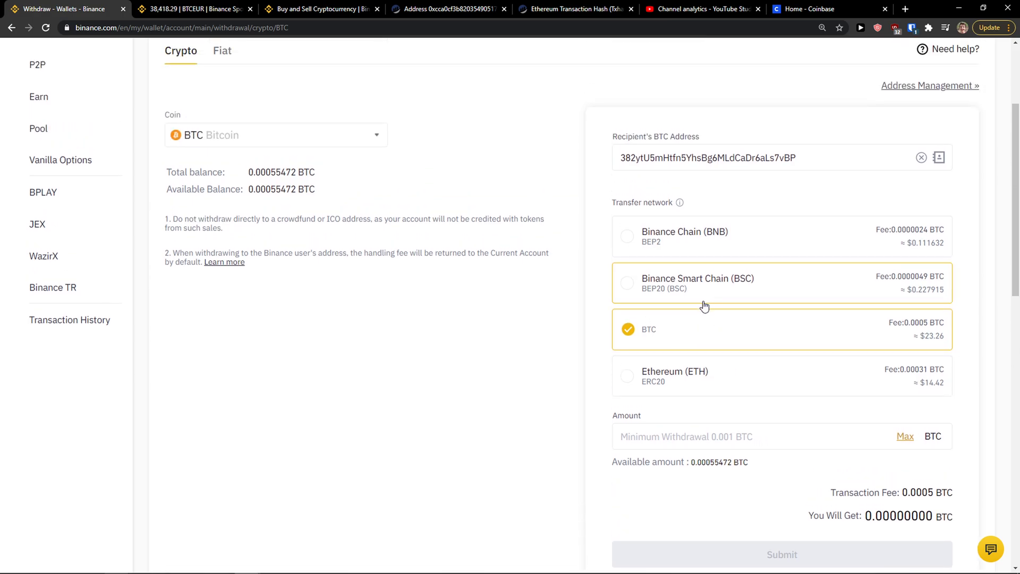
scroll(703, 306, "down", 2)
scroll(705, 305, "up", 1)
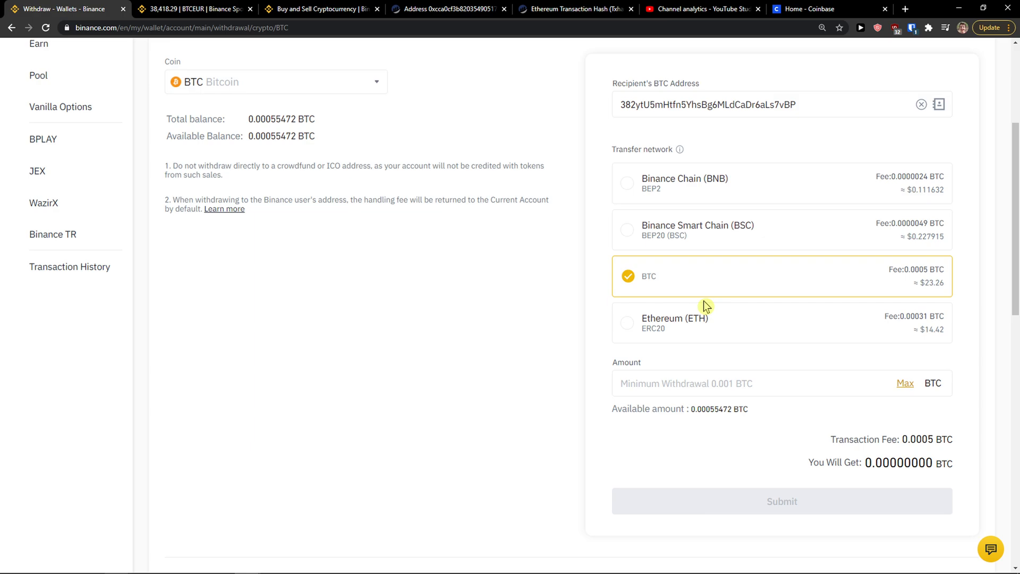
scroll(705, 306, "up", 1)
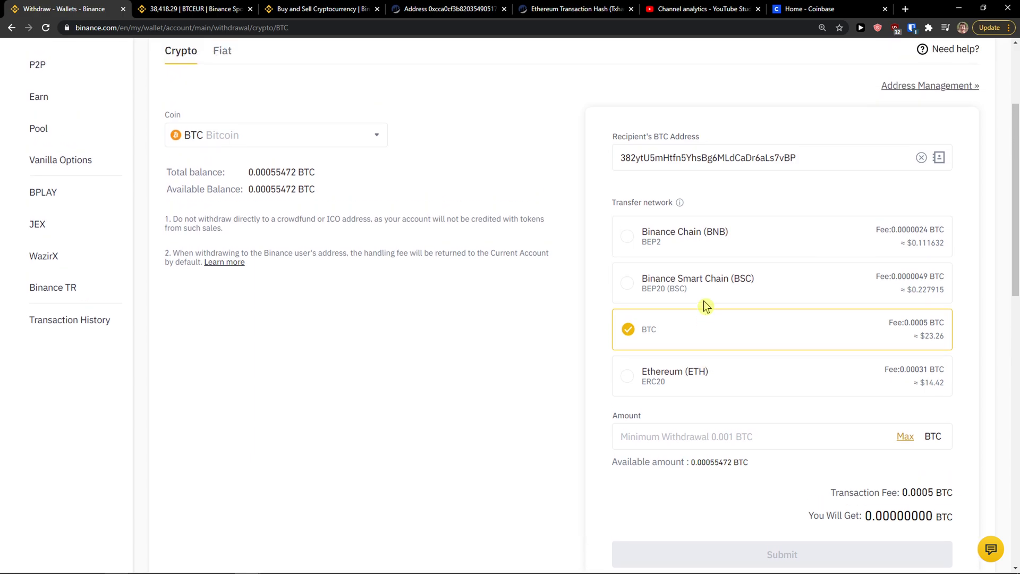
left_click(742, 284)
left_click(748, 265)
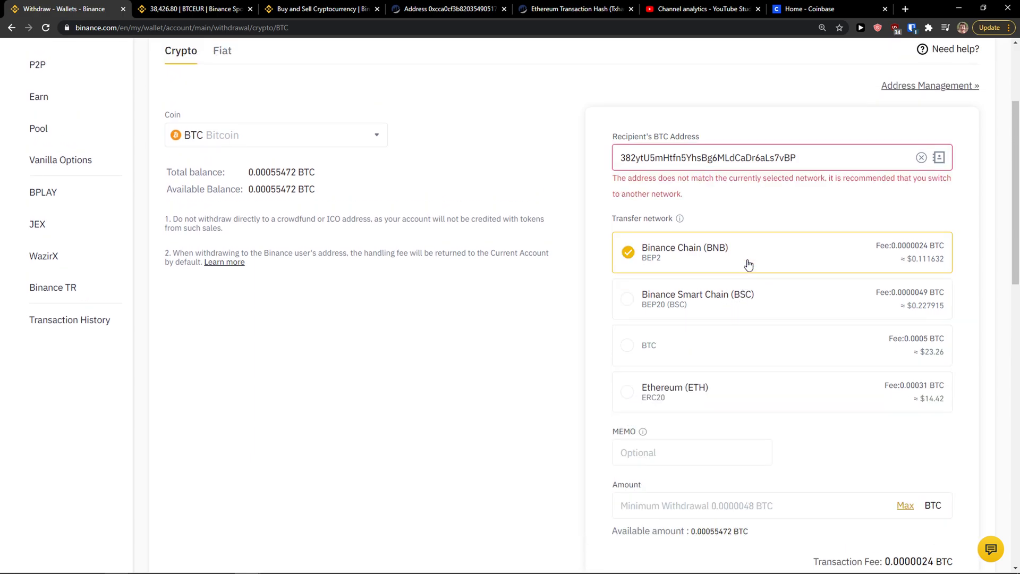
left_click(744, 343)
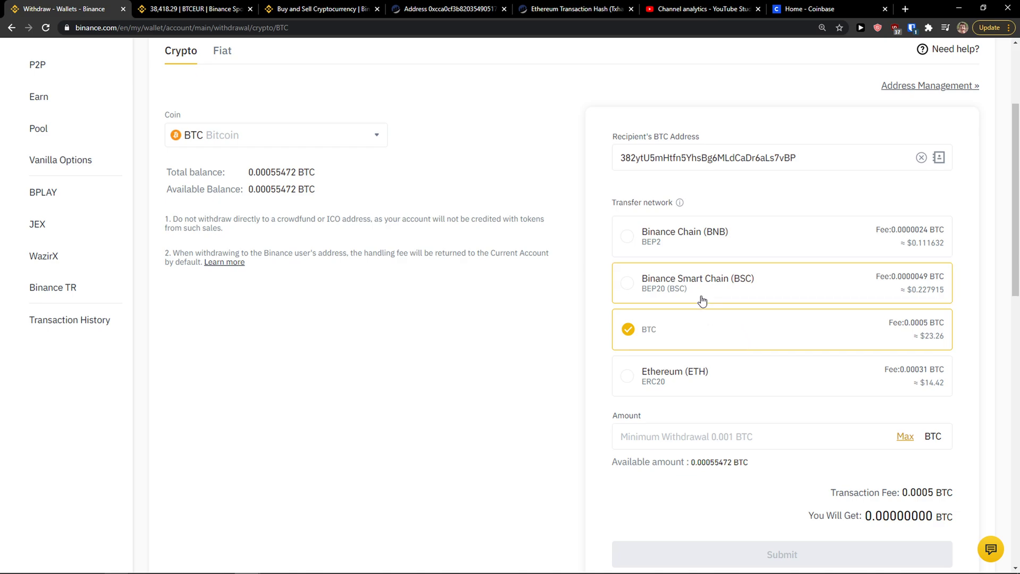
Select the Ethereum (ETH) ERC20 network and dismiss its address-mismatch warning.
scroll(605, 391, "down", 1)
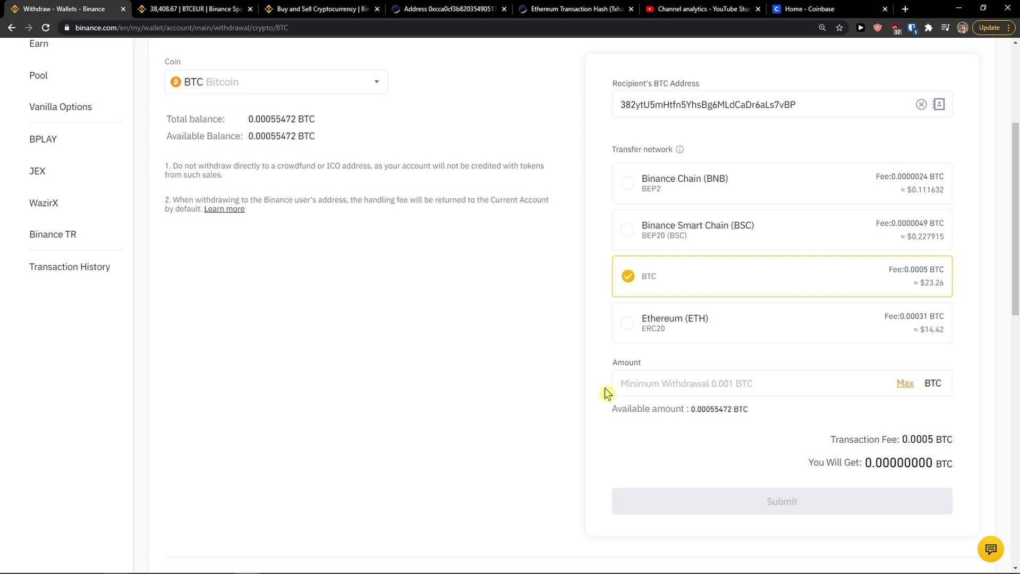
scroll(607, 395, "up", 1)
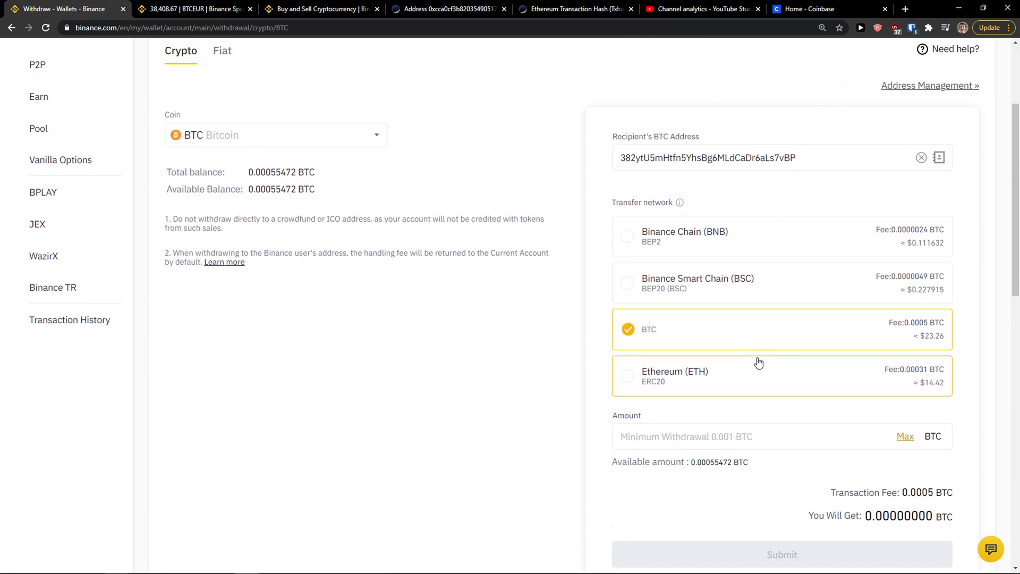
left_click(754, 376)
left_click(621, 211)
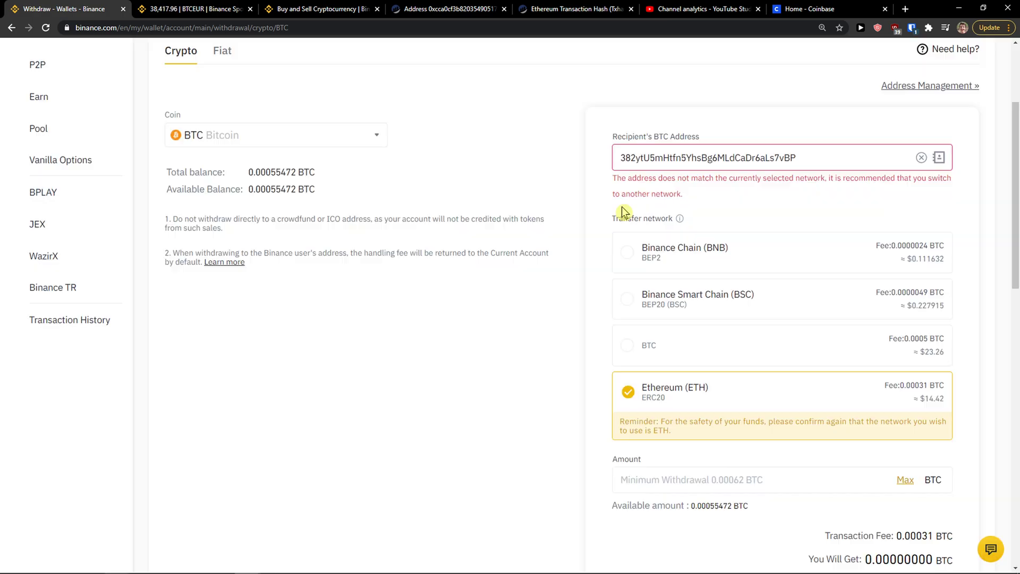
left_click(754, 346)
scroll(712, 376, "down", 1)
Fill the amount with the full 0.00055472 BTC balance using Max.
left_click(682, 383)
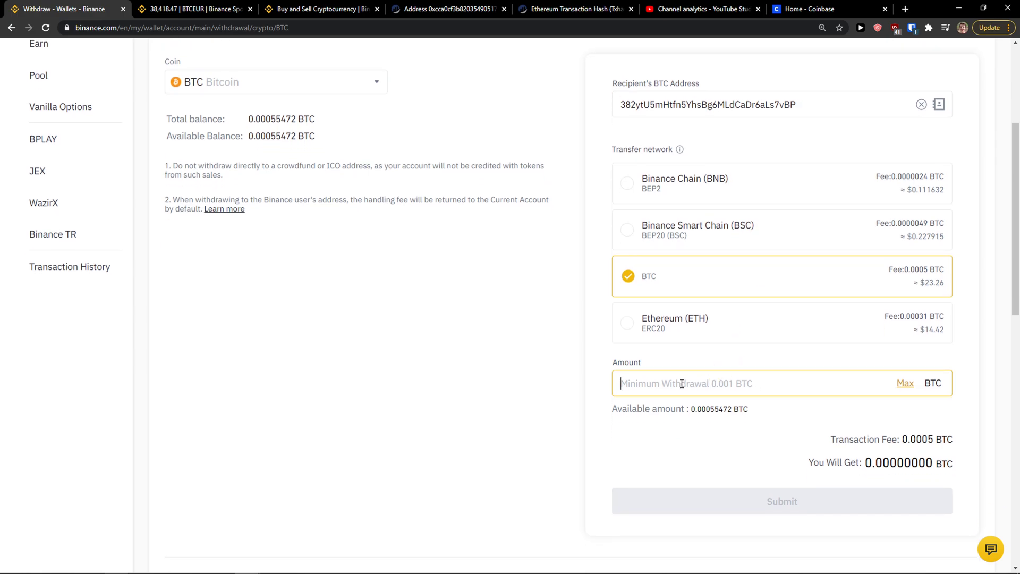
scroll(754, 361, "down", 1)
left_click(904, 332)
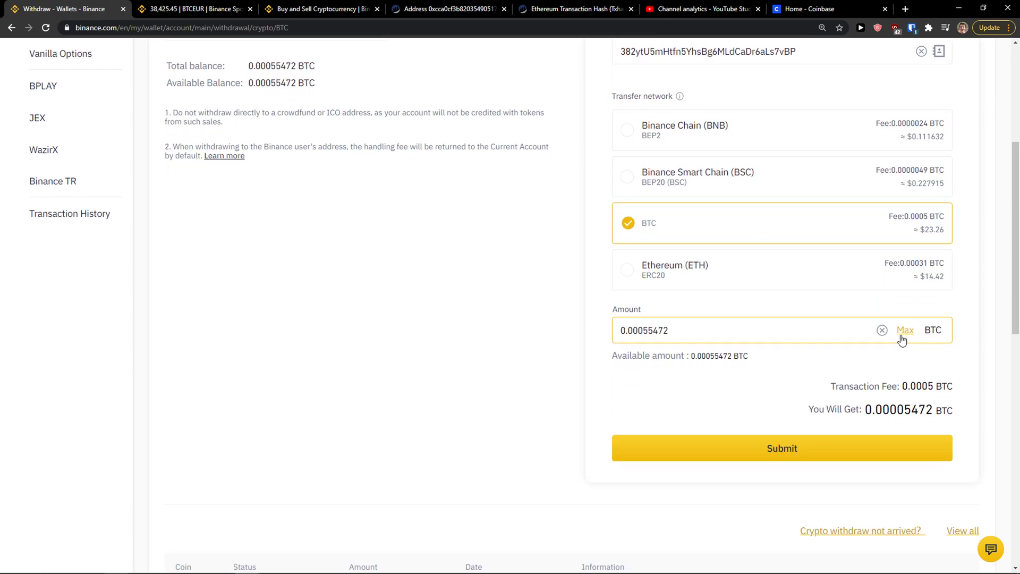
left_click_drag(826, 392, 916, 409)
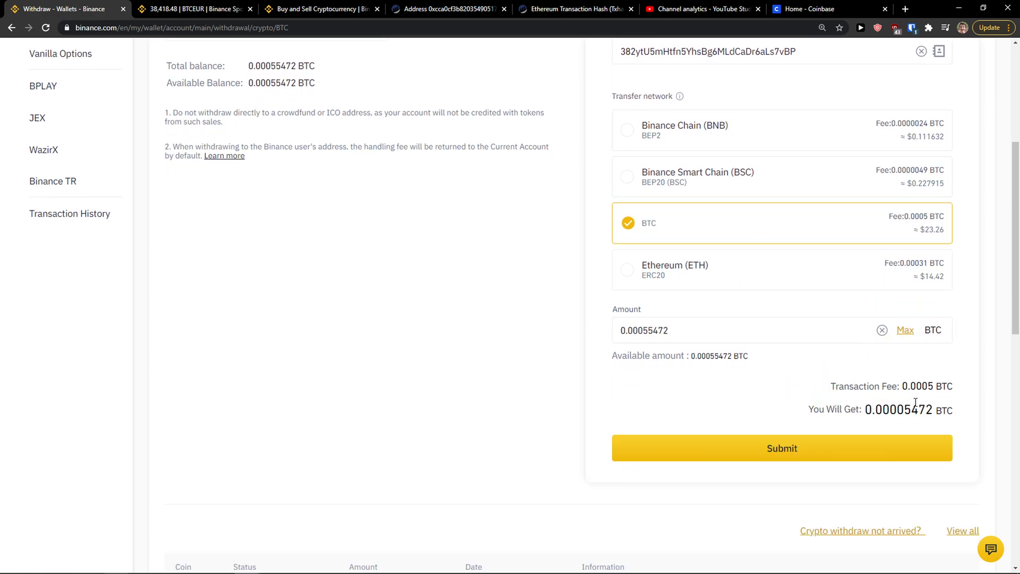
left_click(903, 409)
scroll(851, 409, "up", 2)
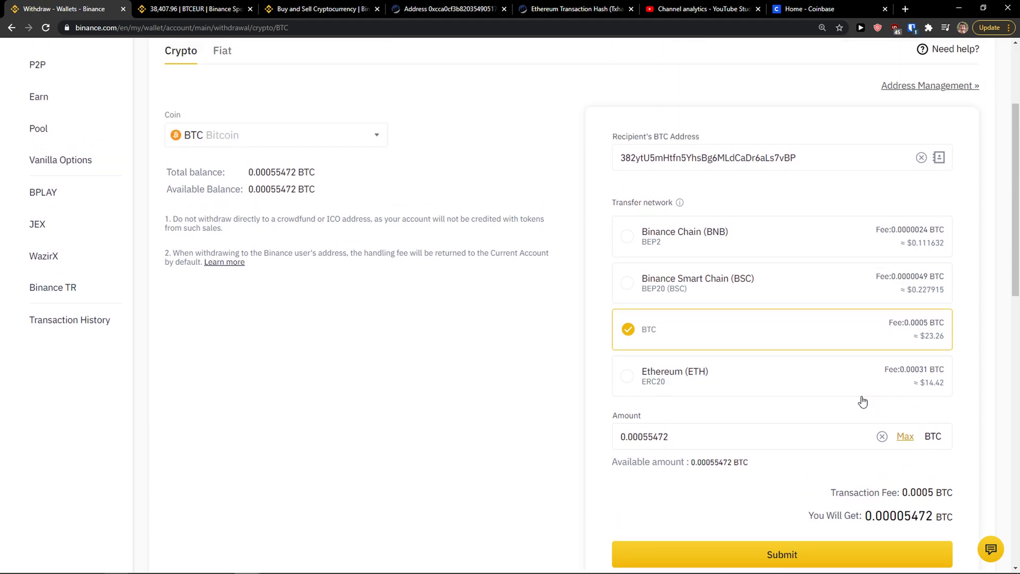
scroll(850, 396, "down", 1)
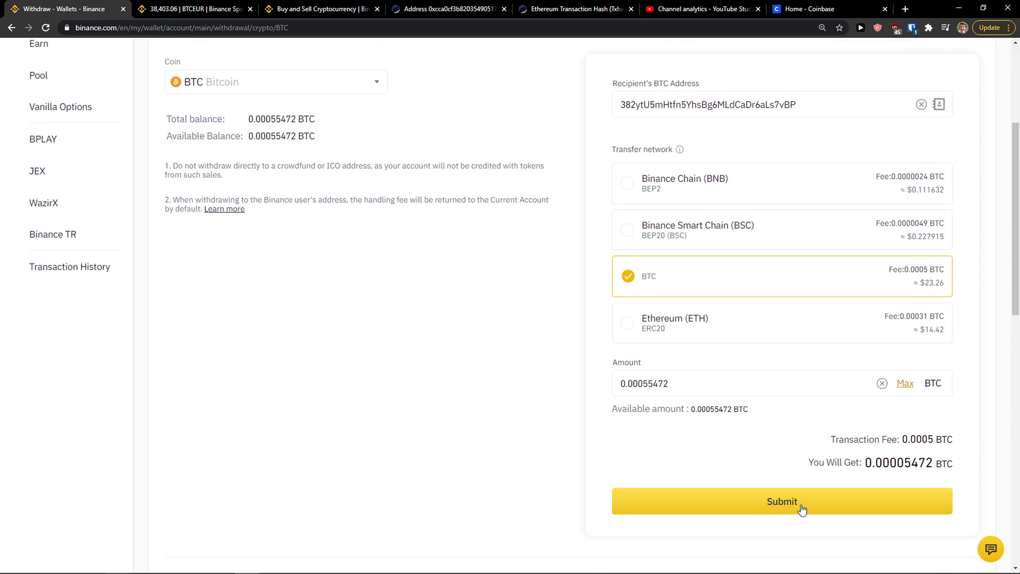
Submit the BTC withdrawal, which is rejected as below the 0.001 BTC minimum.
left_click(774, 504)
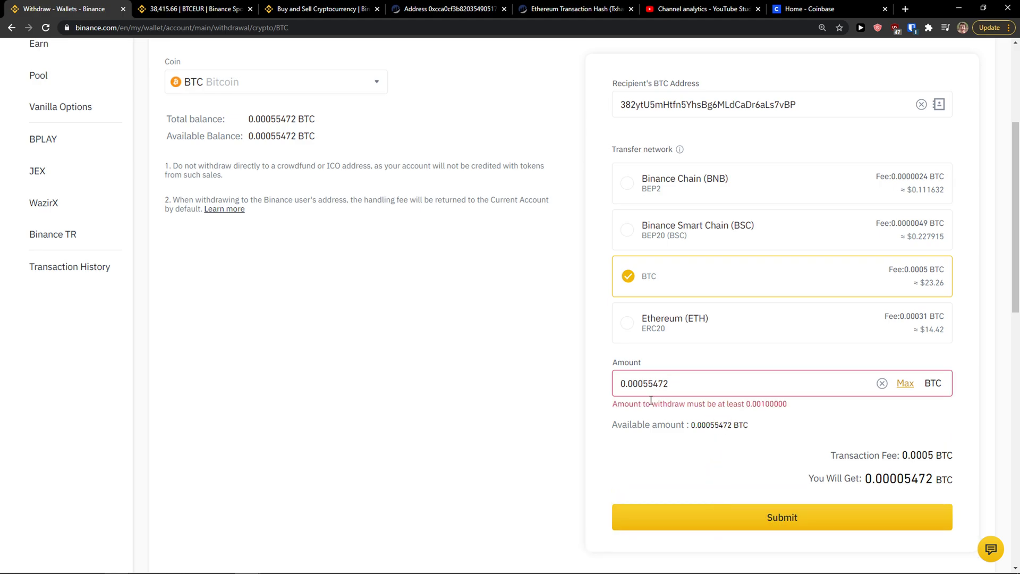
scroll(650, 415, "up", 1)
left_click(217, 133)
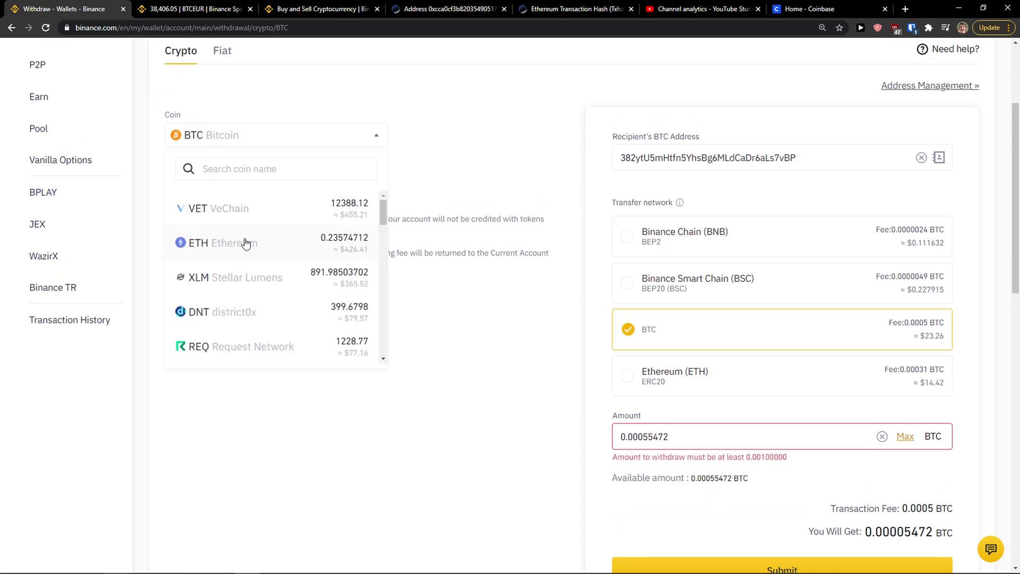
Choose ETH as the withdrawal coin and open Coinbase's Receive panel.
left_click(244, 260)
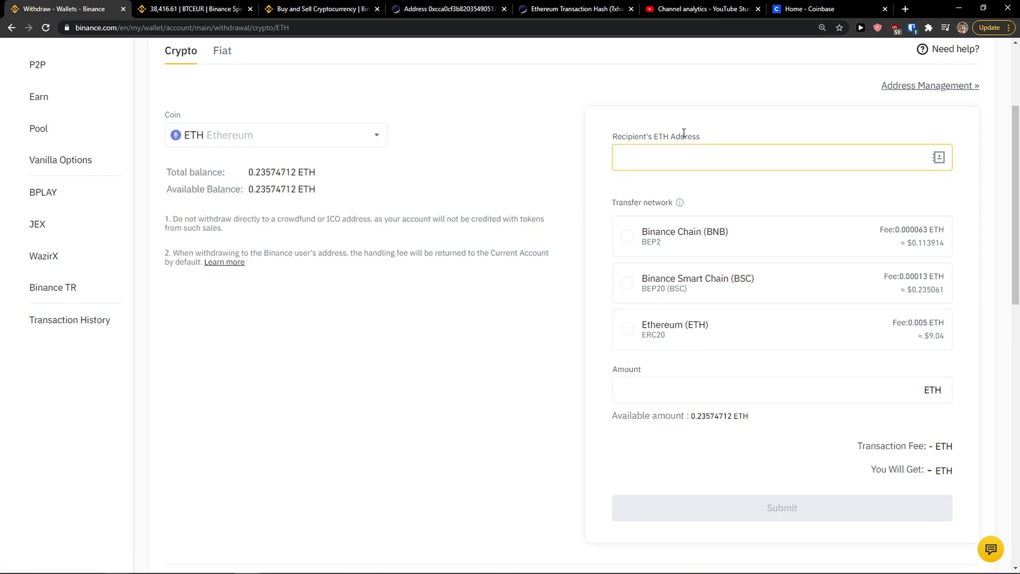
left_click(796, 9)
left_click(684, 132)
left_click(878, 62)
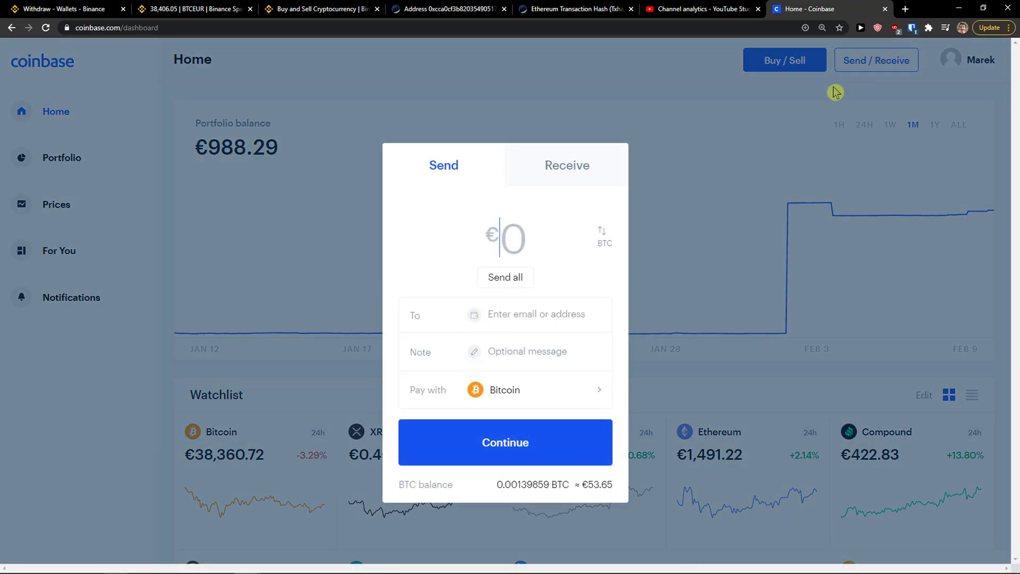
left_click(578, 170)
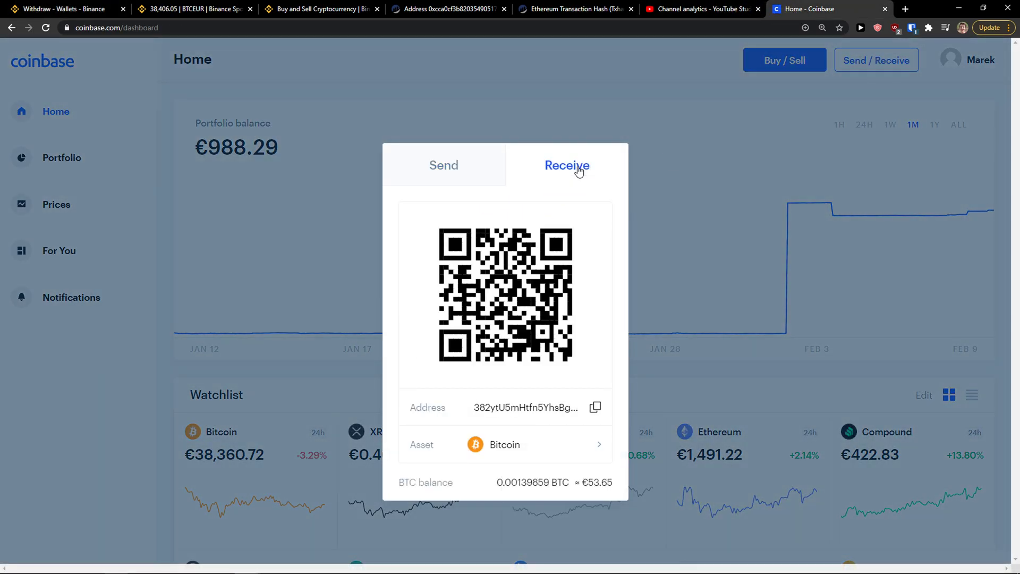
Change Coinbase's receive asset to Ethereum to display its address.
left_click(521, 446)
scroll(505, 359, "down", 5)
scroll(505, 356, "up", 3)
scroll(505, 356, "down", 5)
scroll(505, 355, "down", 2)
scroll(503, 355, "up", 9)
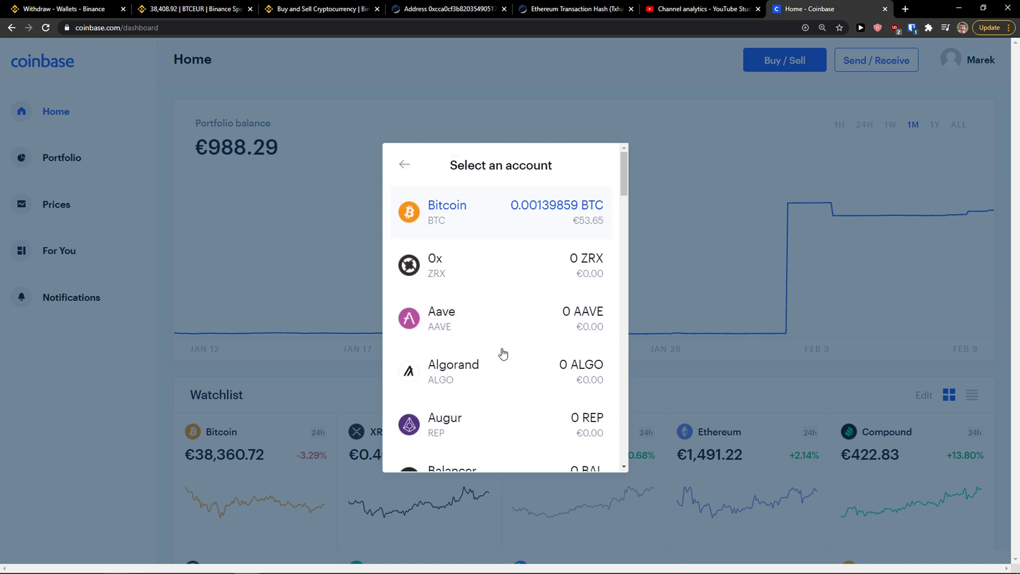
scroll(502, 352, "down", 7)
scroll(501, 352, "down", 6)
scroll(504, 333, "down", 5)
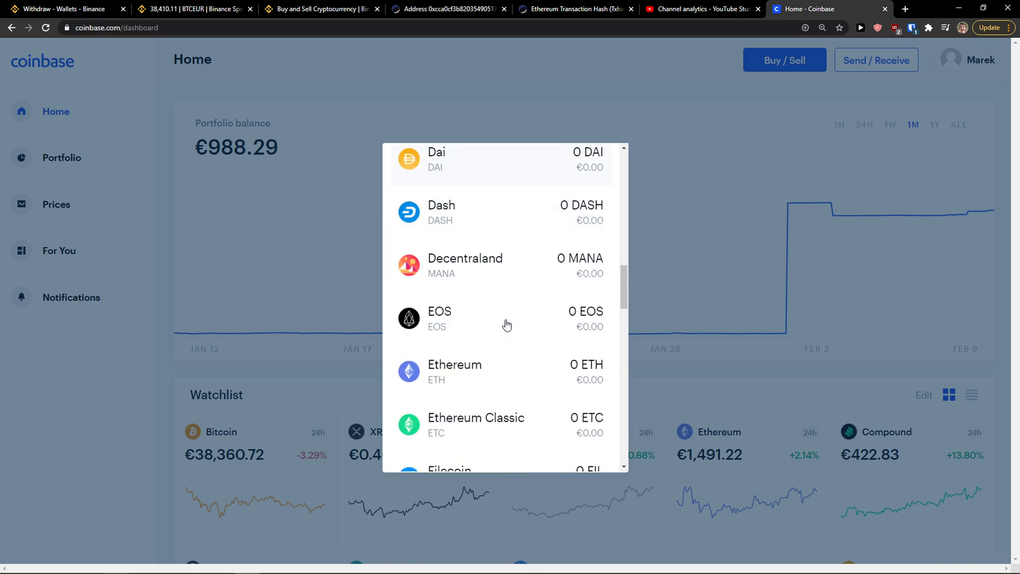
left_click(501, 277)
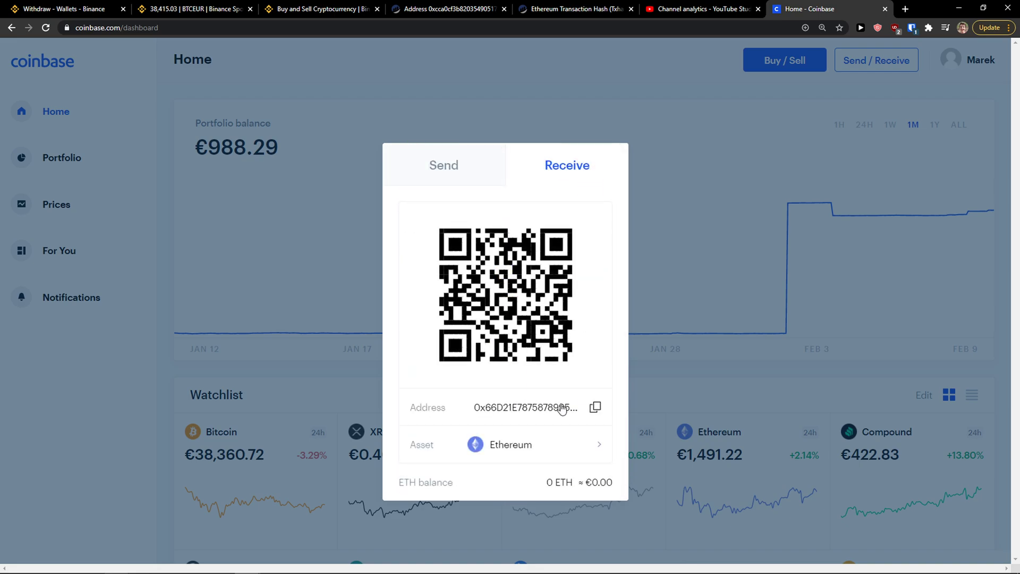
Copy the Ethereum receiving address and move through the other browser tabs.
left_click(574, 9)
left_click(451, 8)
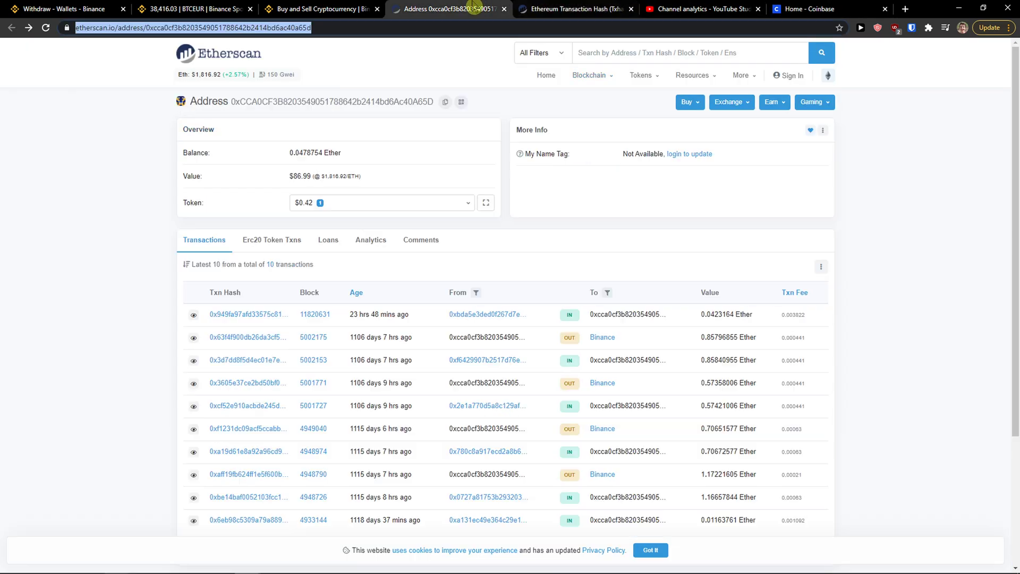
left_click(315, 7)
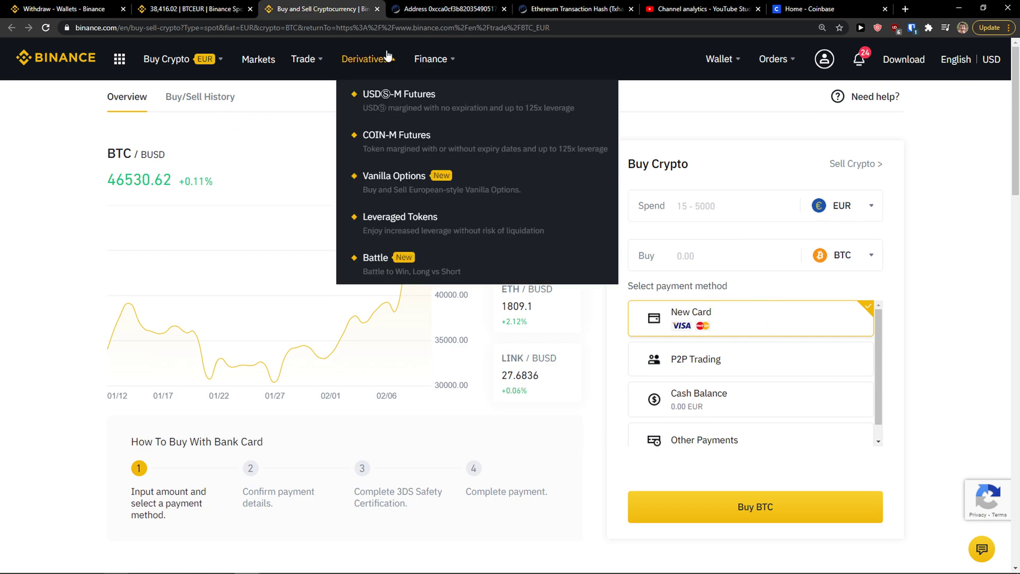
left_click(199, 12)
Paste the Coinbase ETH address into the Binance recipient field and check it.
key("ctrl+1")
left_click(664, 159)
key("ctrl+v")
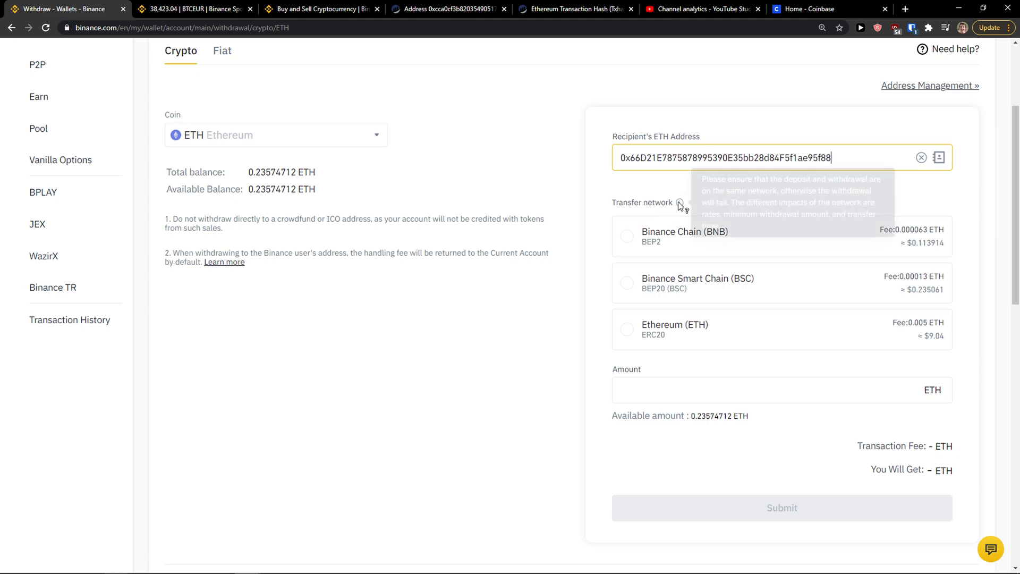
left_click(656, 162)
double_click(656, 161)
left_click(445, 193)
Select the Ethereum (ETH) ERC20 network and fill the full 0.23574712 ETH amount.
left_click(863, 393)
left_click(658, 250)
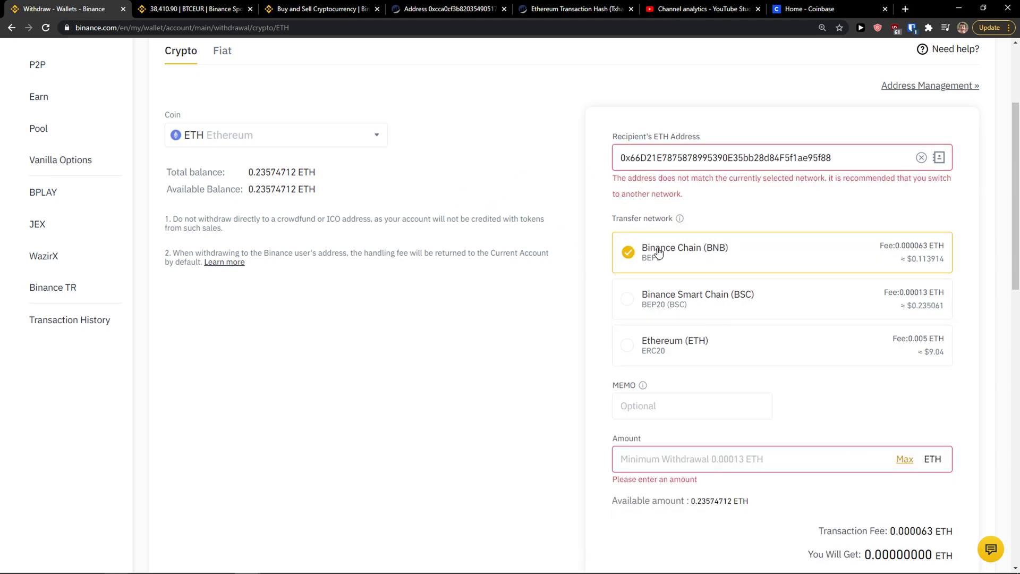
left_click(659, 298)
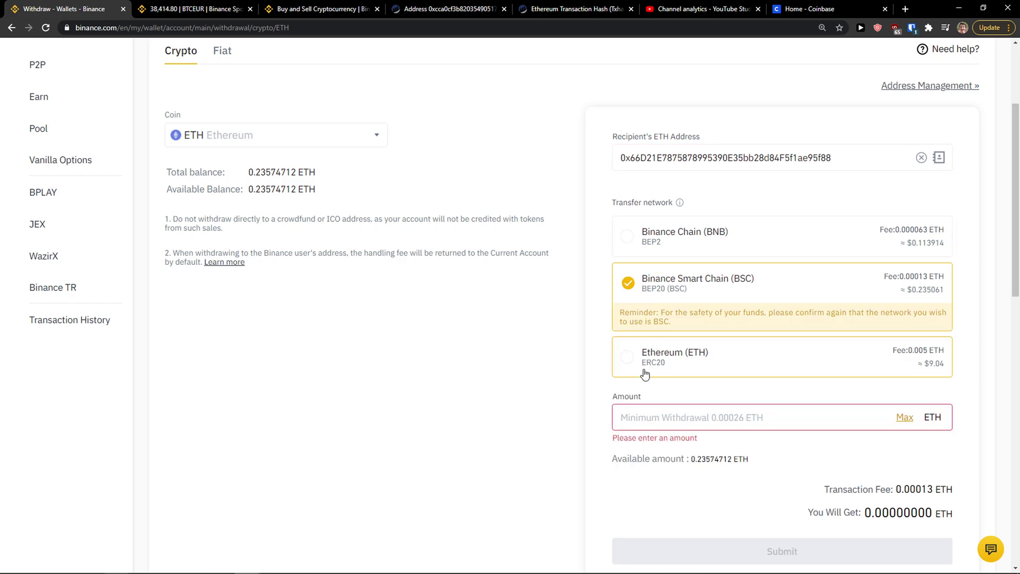
left_click(655, 342)
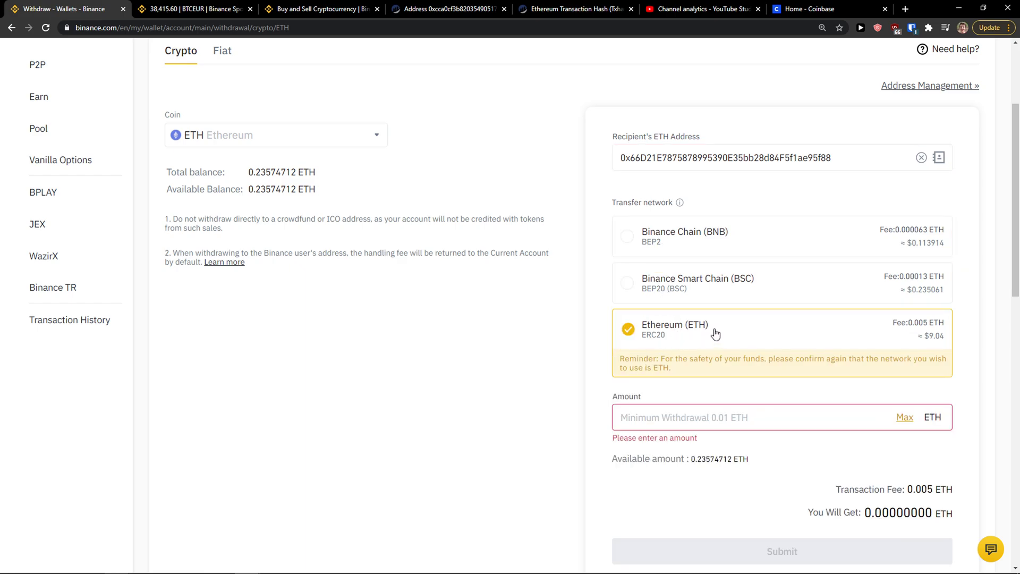
left_click(729, 301)
left_click(704, 355)
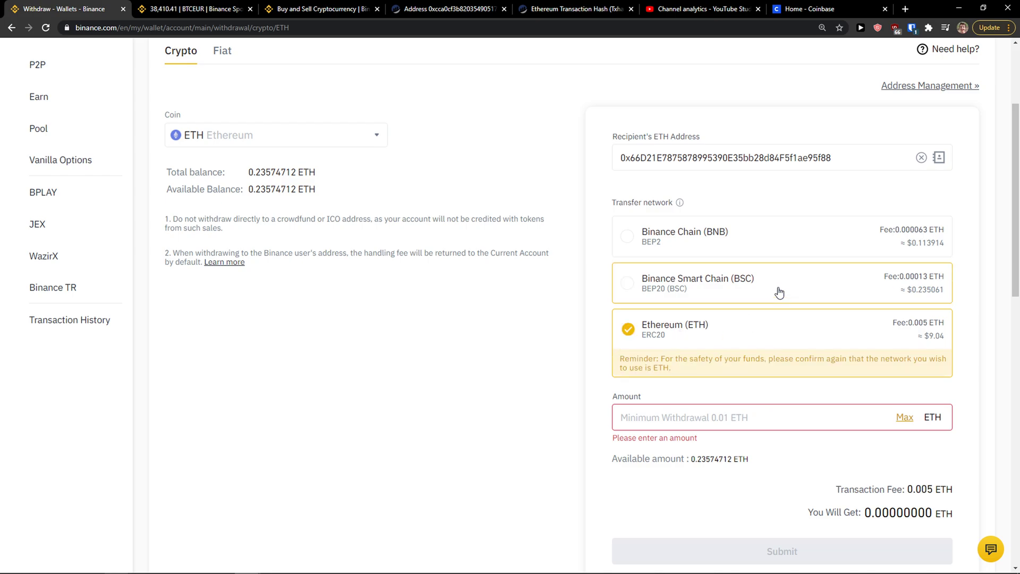
left_click(902, 417)
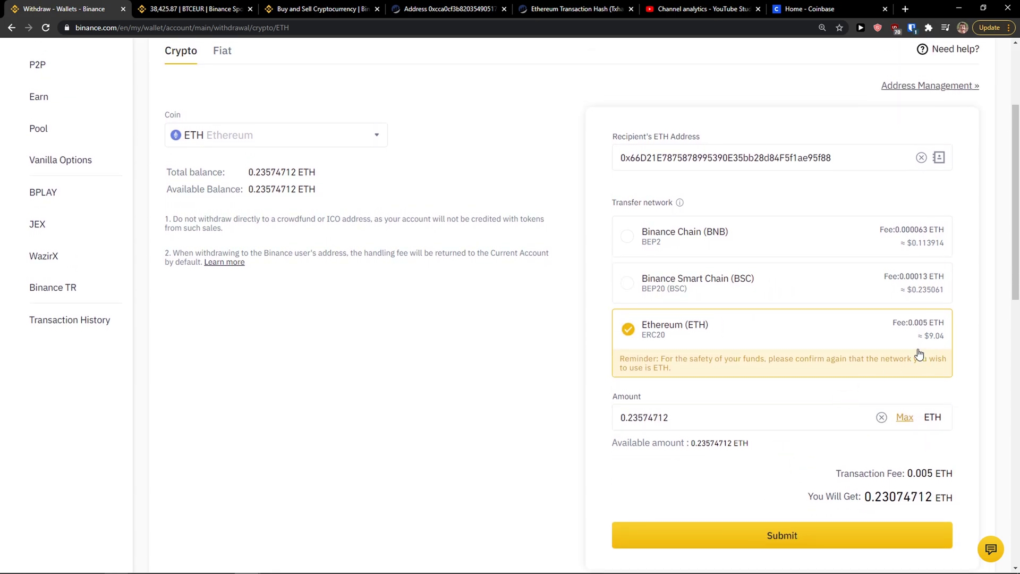
double_click(706, 158)
key("ctrl+c")
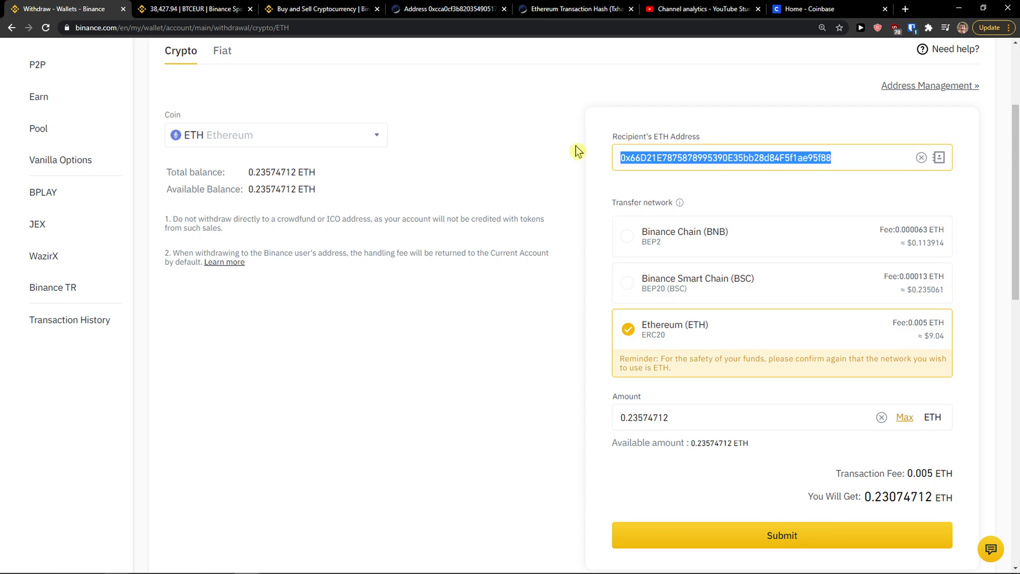
left_click(795, 6)
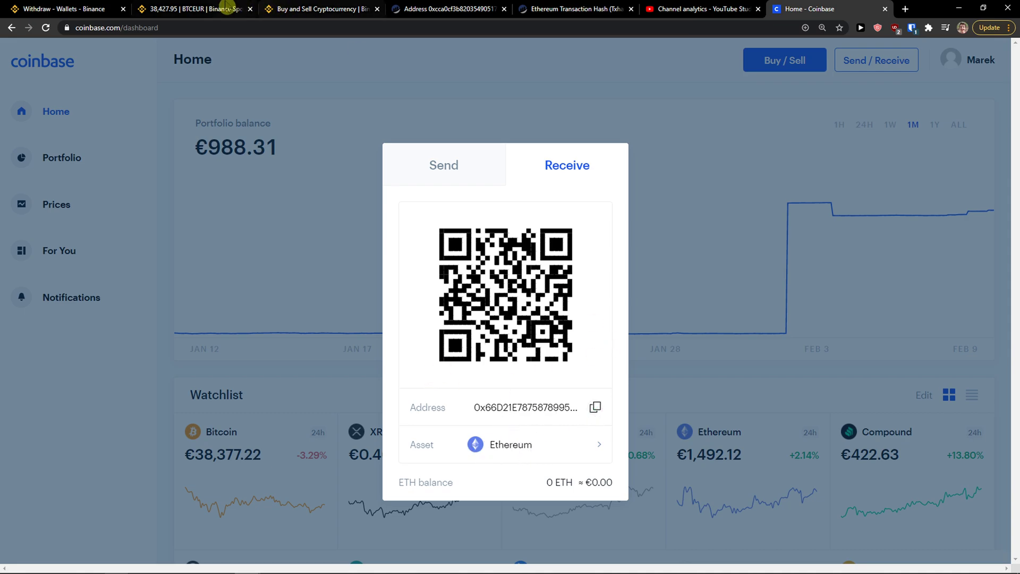
left_click(175, 8)
left_click(82, 9)
key("ctrl+v")
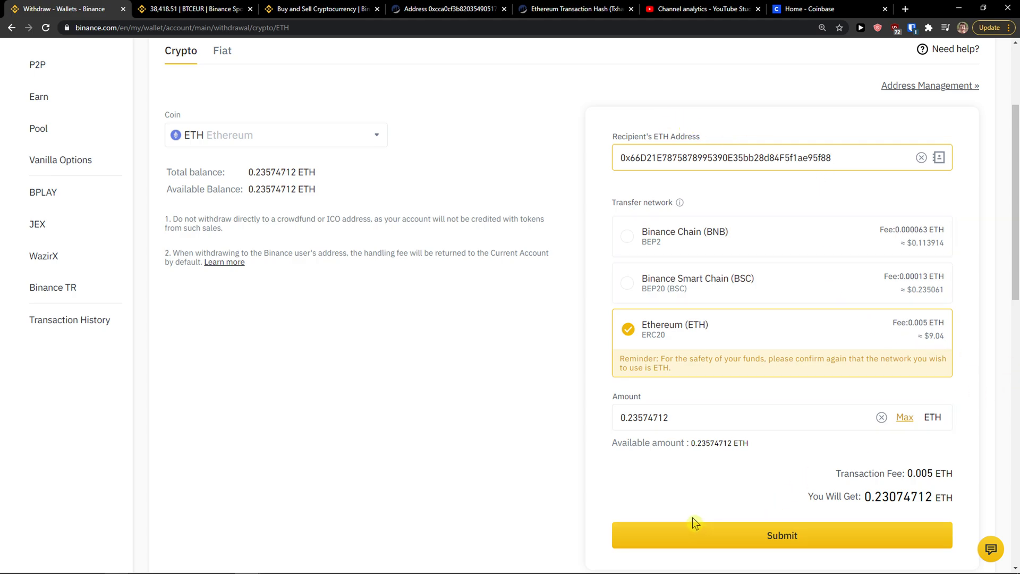
scroll(693, 523, "down", 1)
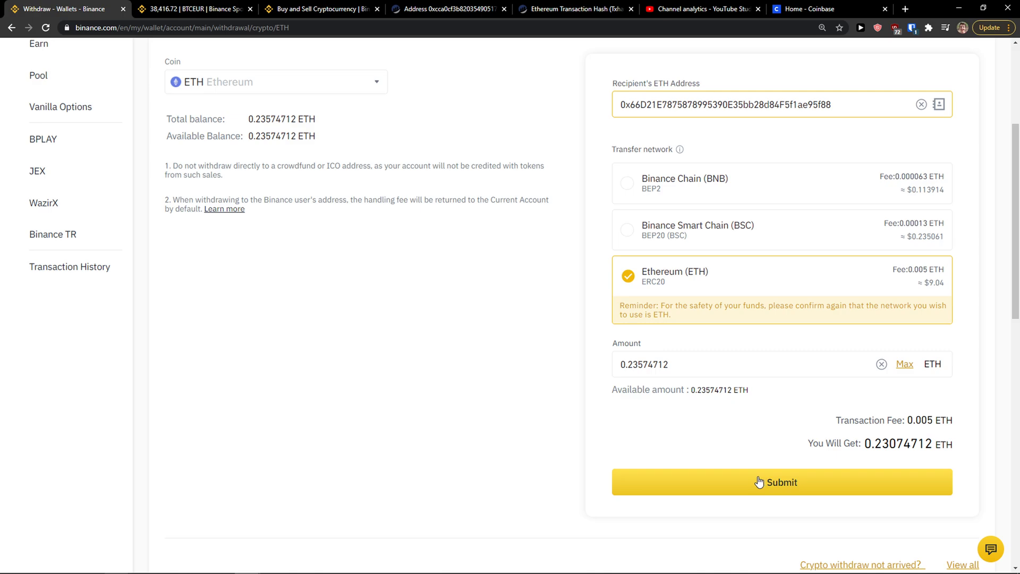
left_click(760, 483)
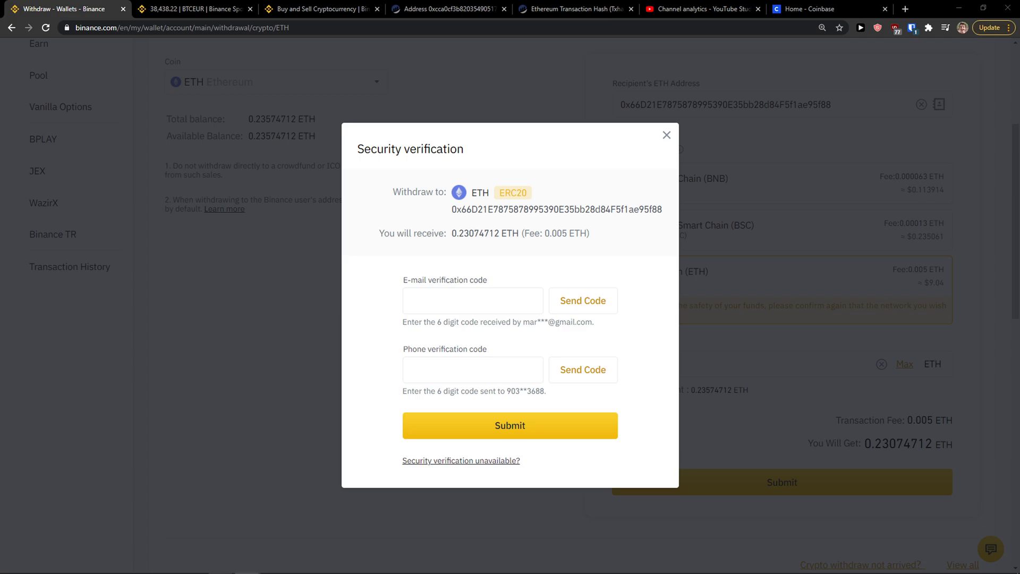
left_click(666, 135)
scroll(458, 240, "up", 3)
scroll(421, 253, "up", 1)
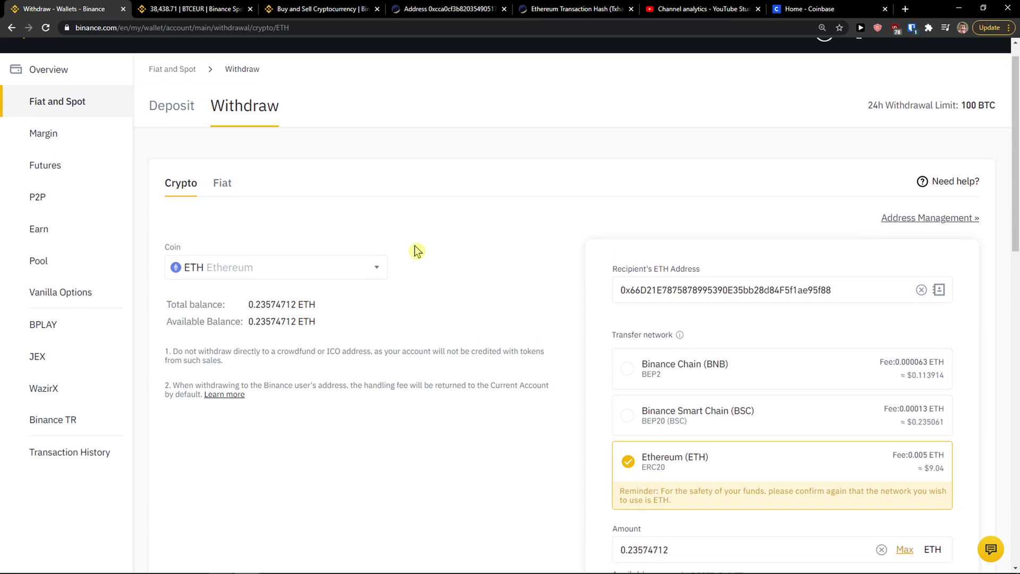
Open Transaction History and expand the completed 0.0423164 ETH deposit to show its TxID.
mouse_move(728, 58)
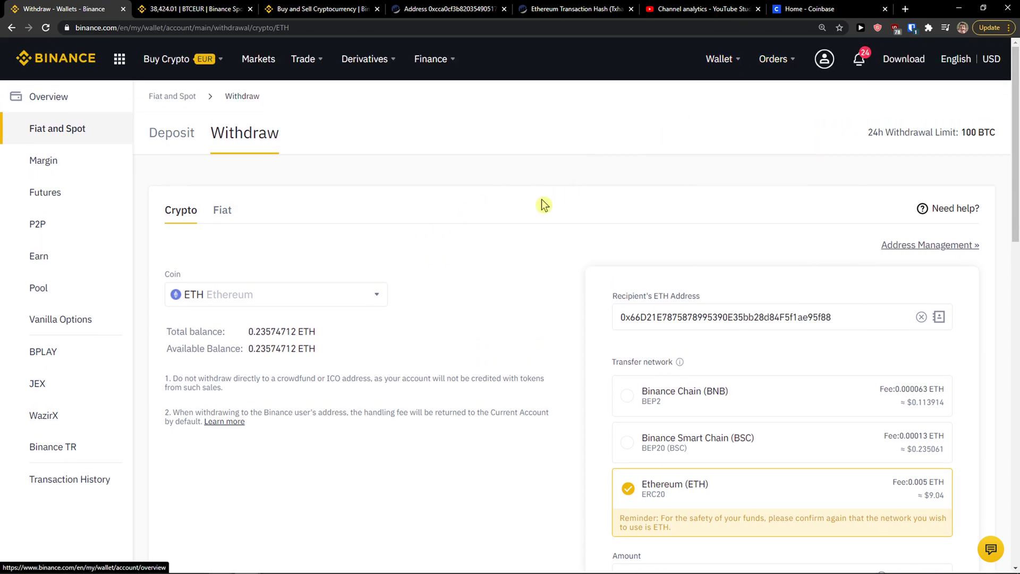
left_click(715, 94)
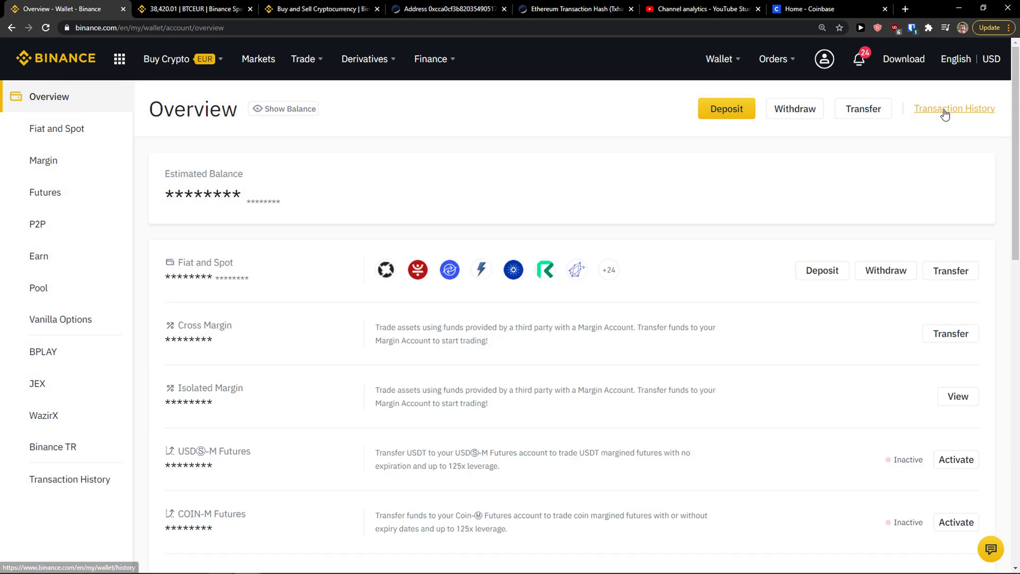
left_click(945, 110)
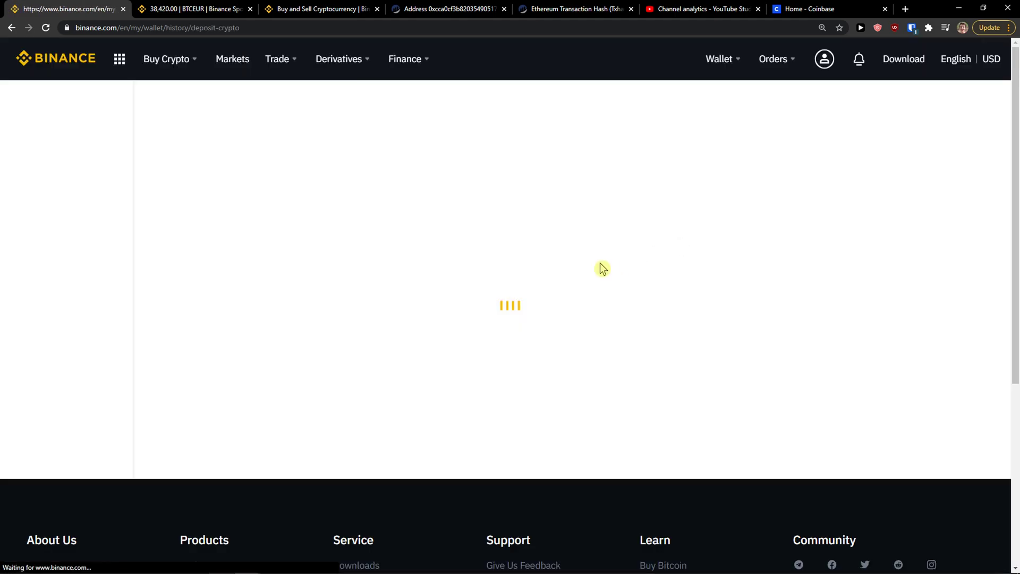
scroll(380, 361, "down", 1)
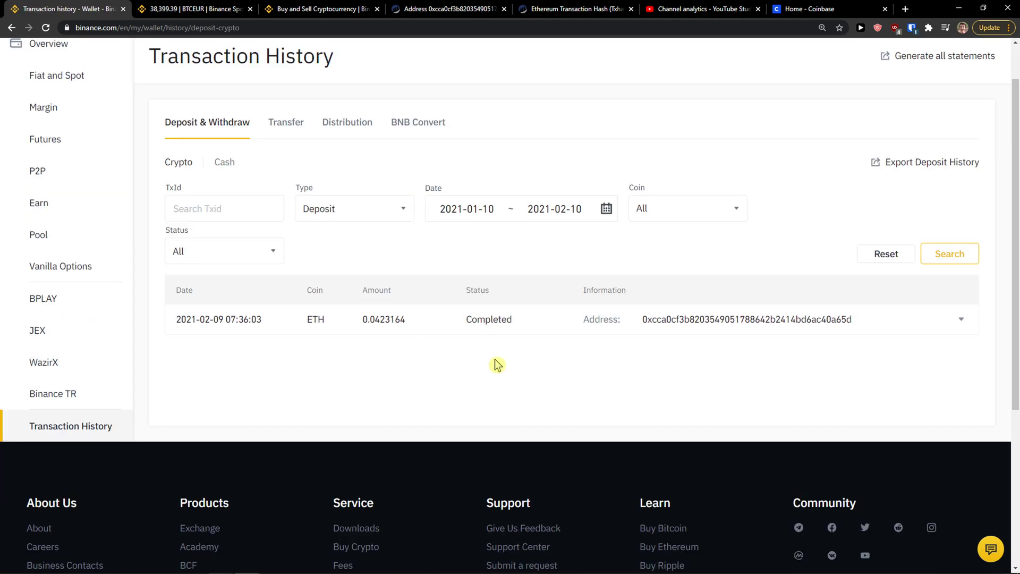
left_click(399, 320)
left_click_drag(668, 329, 724, 375)
left_click(724, 376)
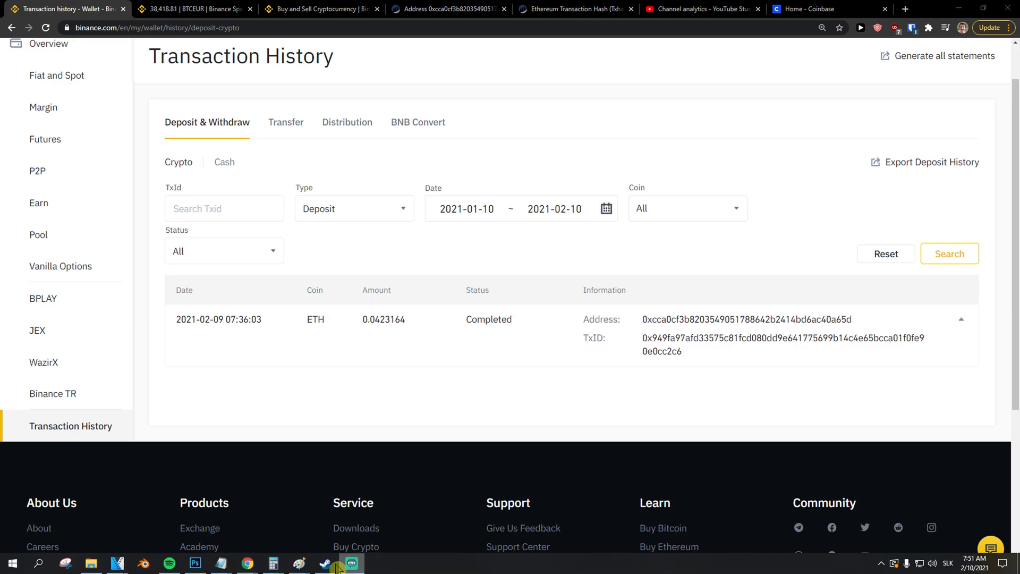